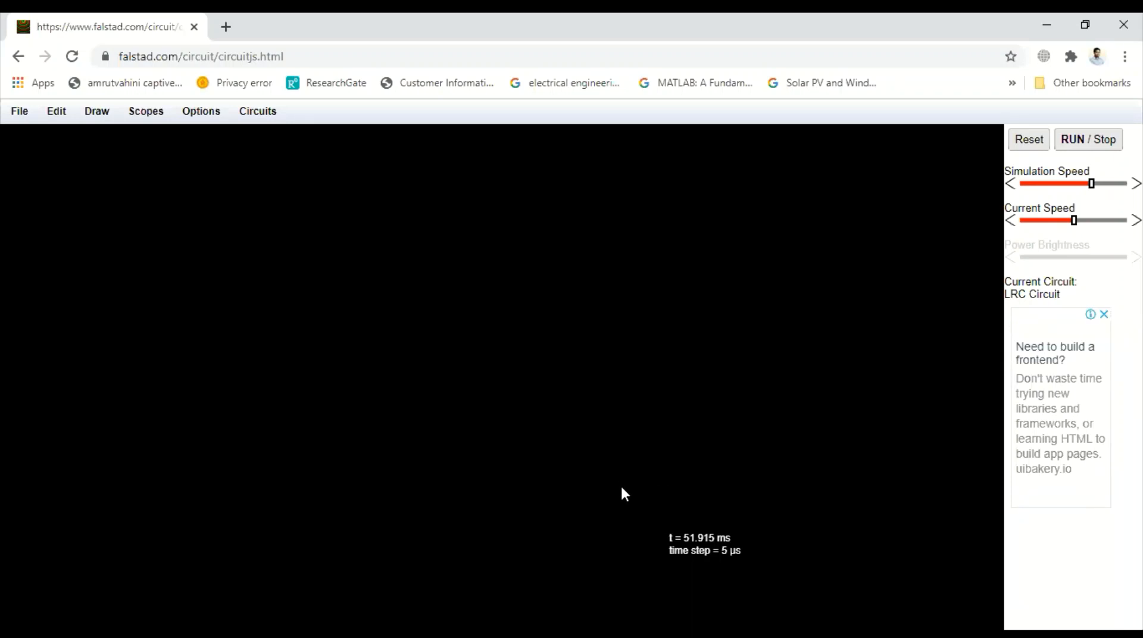
Step: Place three resistors: one horizontal at the upper middle and two parallel vertical ones below it
{"action": "left_click", "coordinate": [97, 111]}
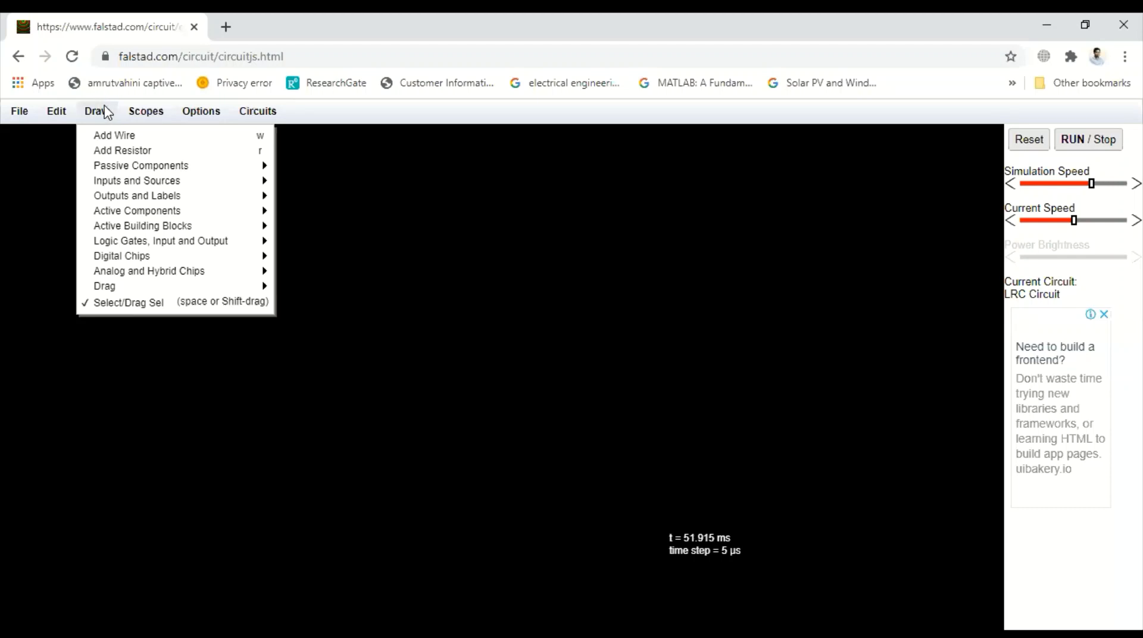
{"action": "left_click", "coordinate": [98, 151]}
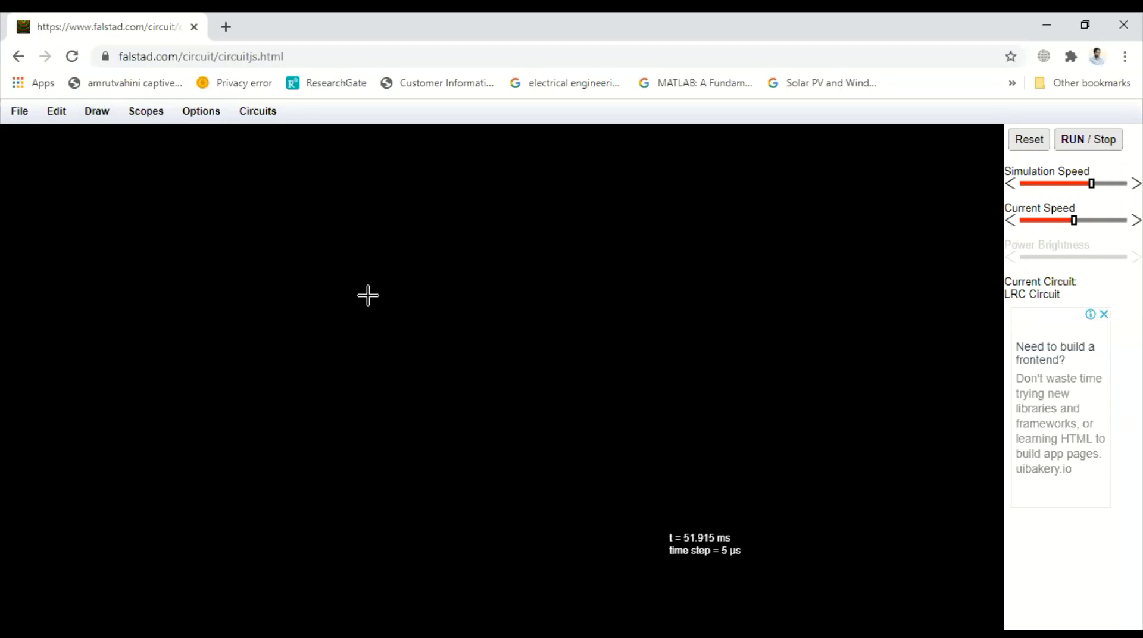
{"action": "left_click_drag", "start_coordinate": [340, 269], "coordinate": [462, 266]}
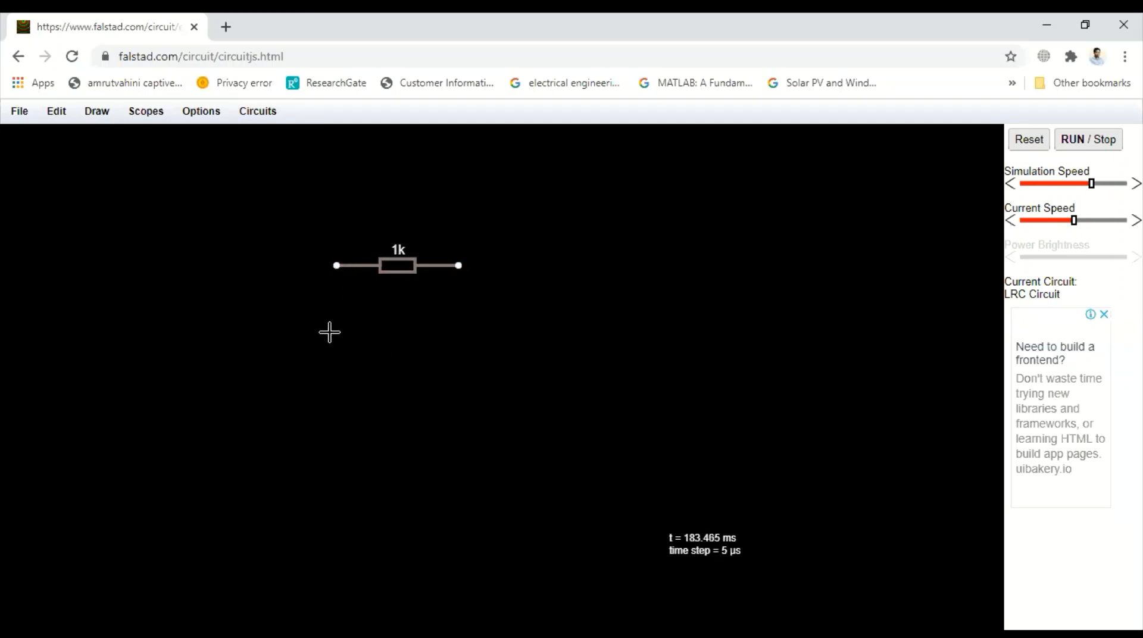
{"action": "left_click_drag", "start_coordinate": [335, 332], "coordinate": [335, 425]}
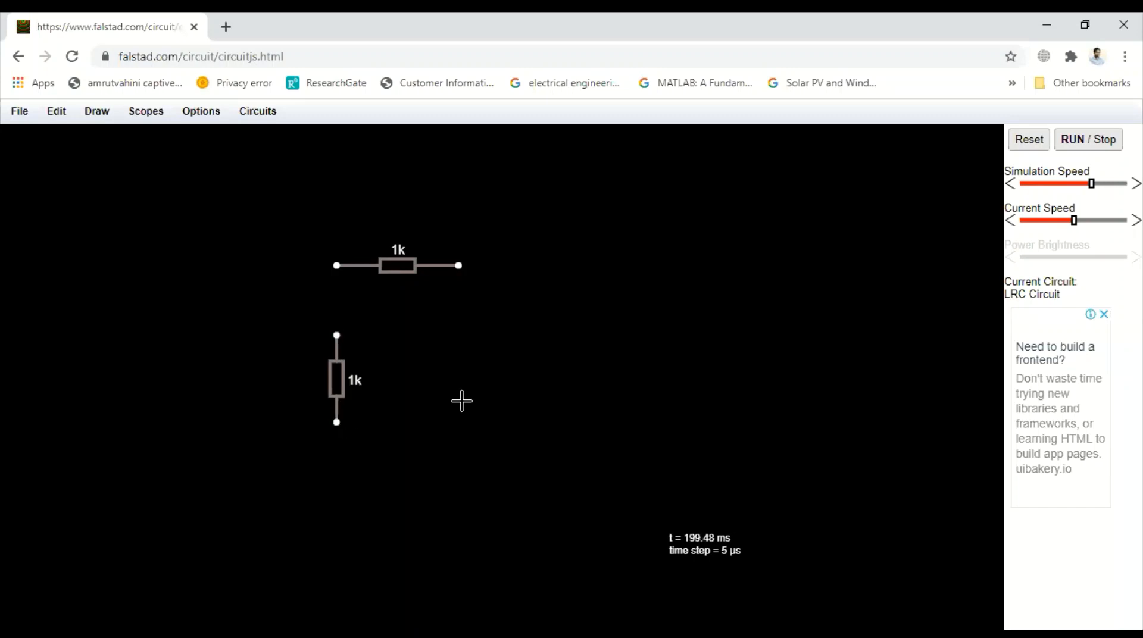
{"action": "left_click_drag", "start_coordinate": [471, 333], "coordinate": [466, 427]}
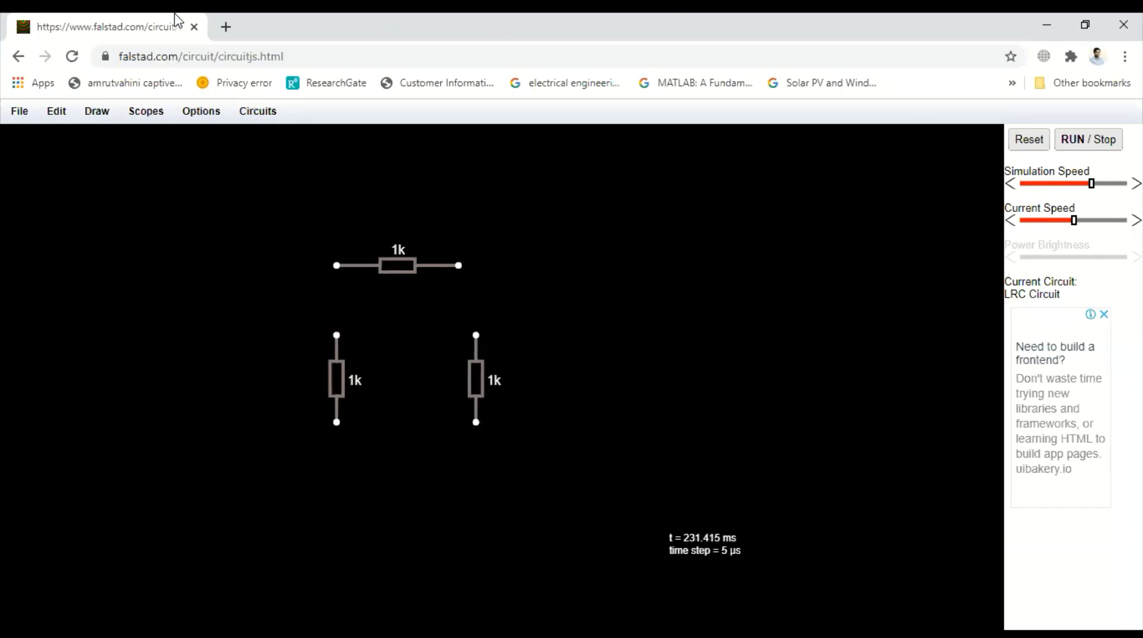
Step: Place a horizontal two-terminal A/C voltage source between the upper ends of the two vertical resistors
{"action": "left_click", "coordinate": [96, 111]}
{"action": "mouse_move", "coordinate": [109, 186]}
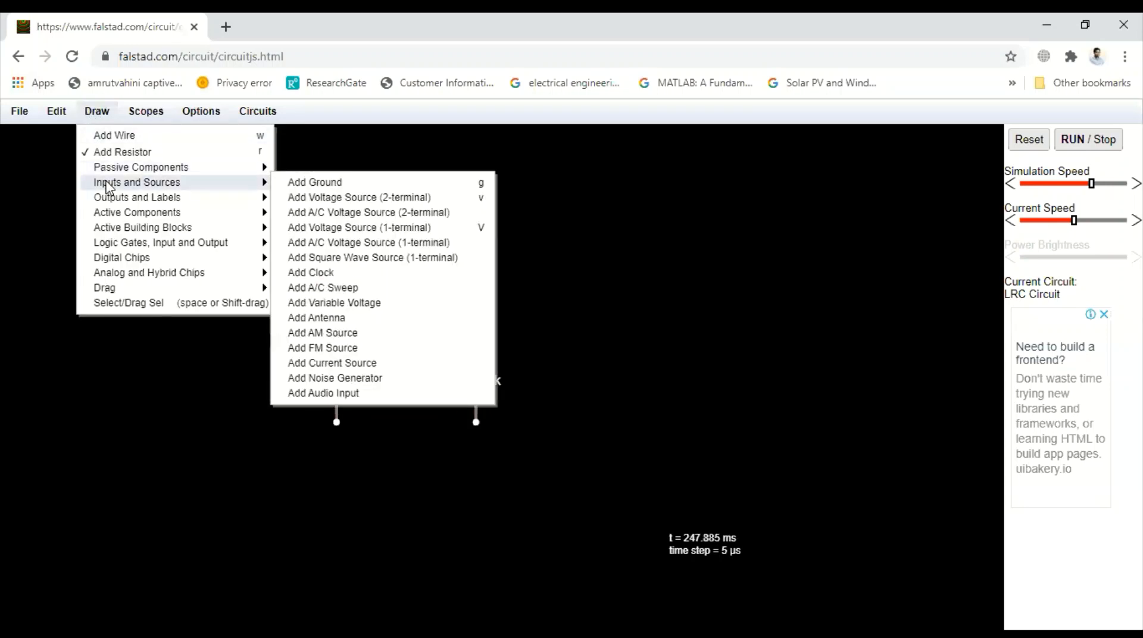
{"action": "left_click", "coordinate": [339, 214]}
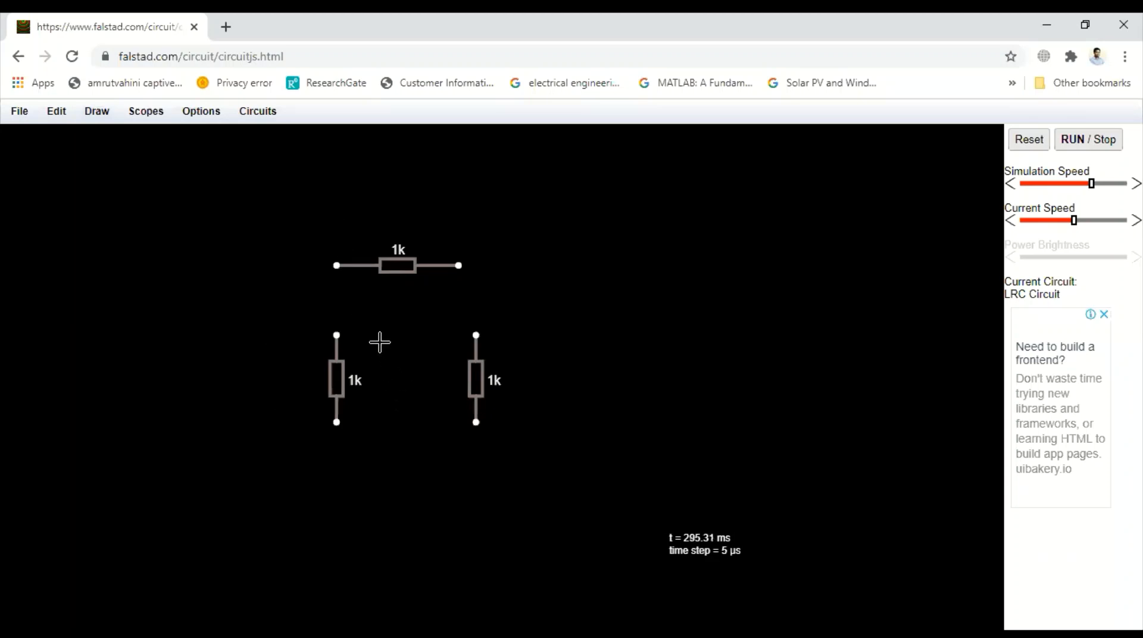
{"action": "left_click_drag", "start_coordinate": [372, 335], "coordinate": [433, 335]}
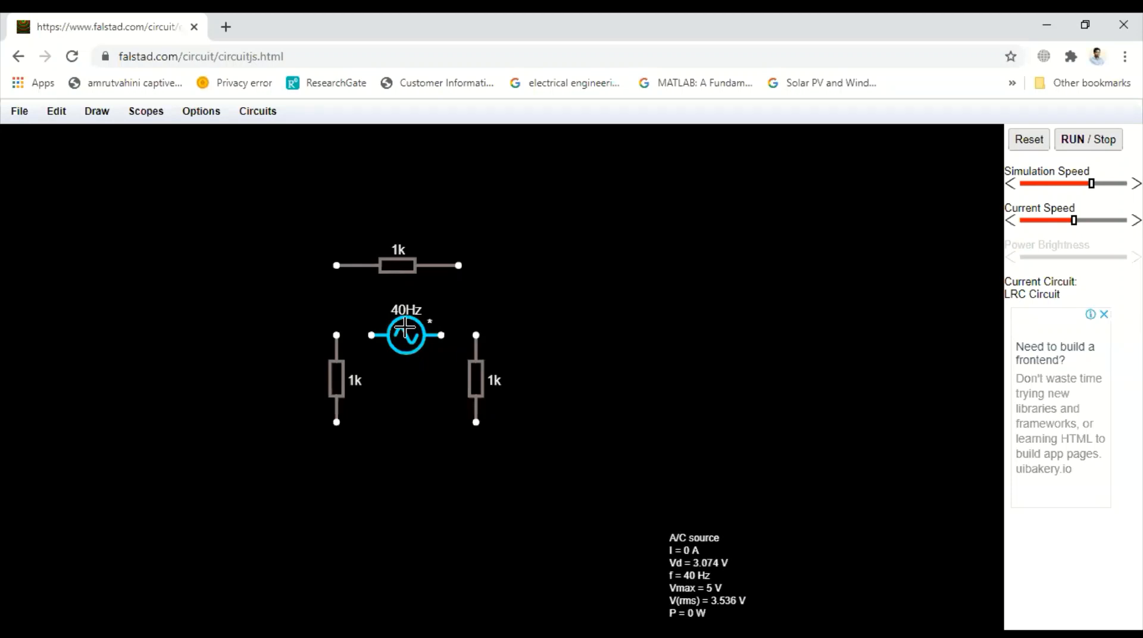
Step: Change the voltage source's waveform to D/C
{"action": "double_click", "coordinate": [406, 333]}
{"action": "left_click", "coordinate": [545, 316]}
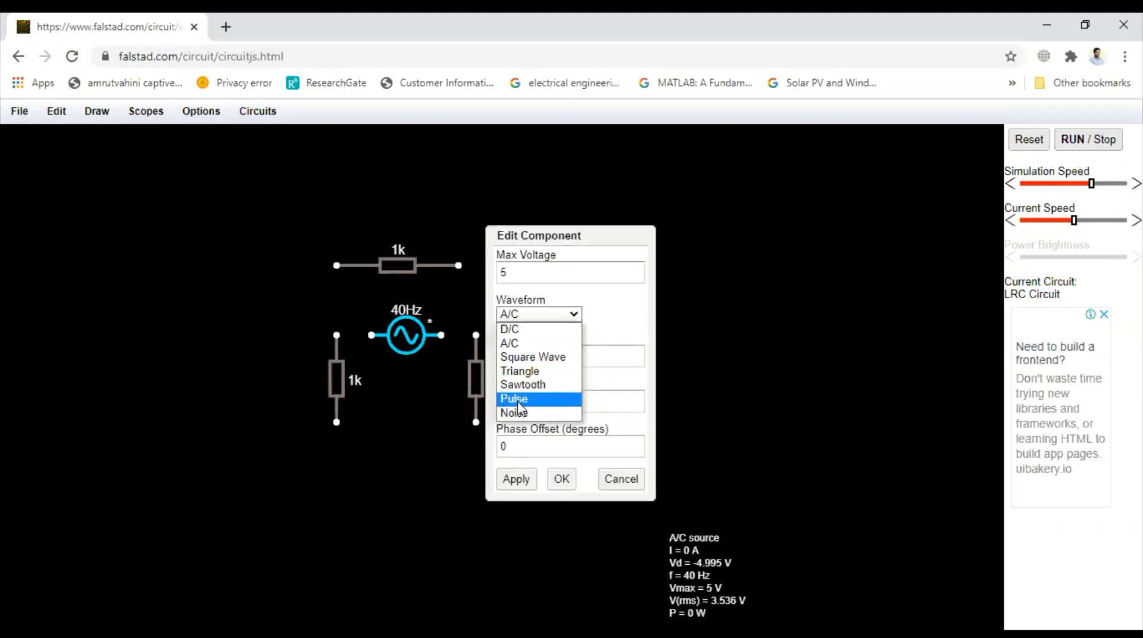
{"action": "left_click", "coordinate": [530, 331]}
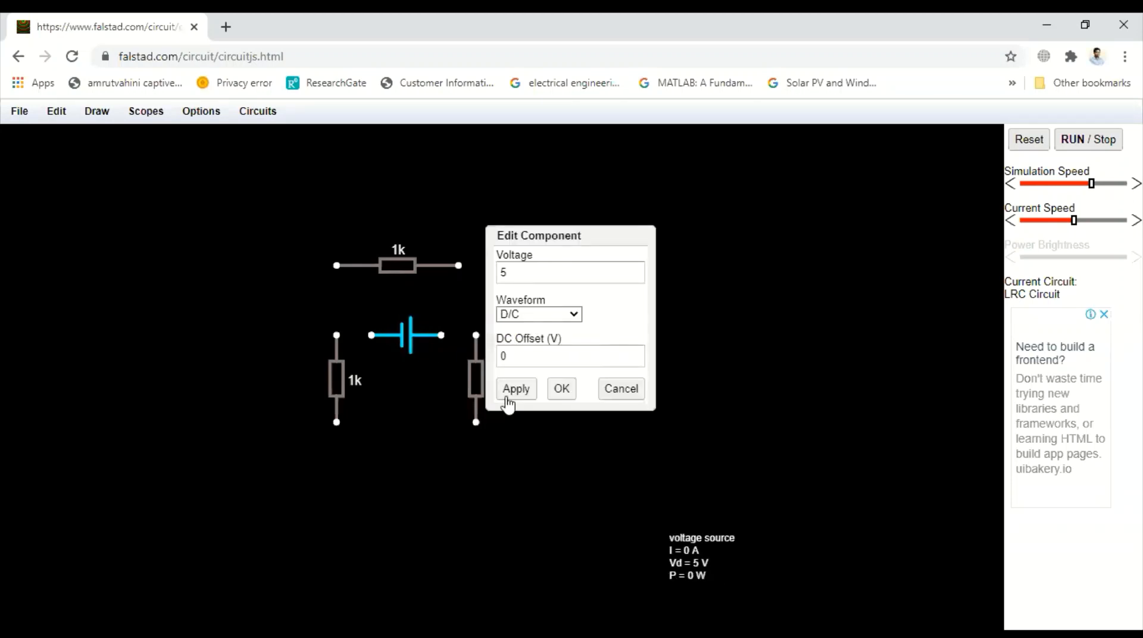
{"action": "left_click", "coordinate": [517, 390]}
{"action": "left_click", "coordinate": [558, 393]}
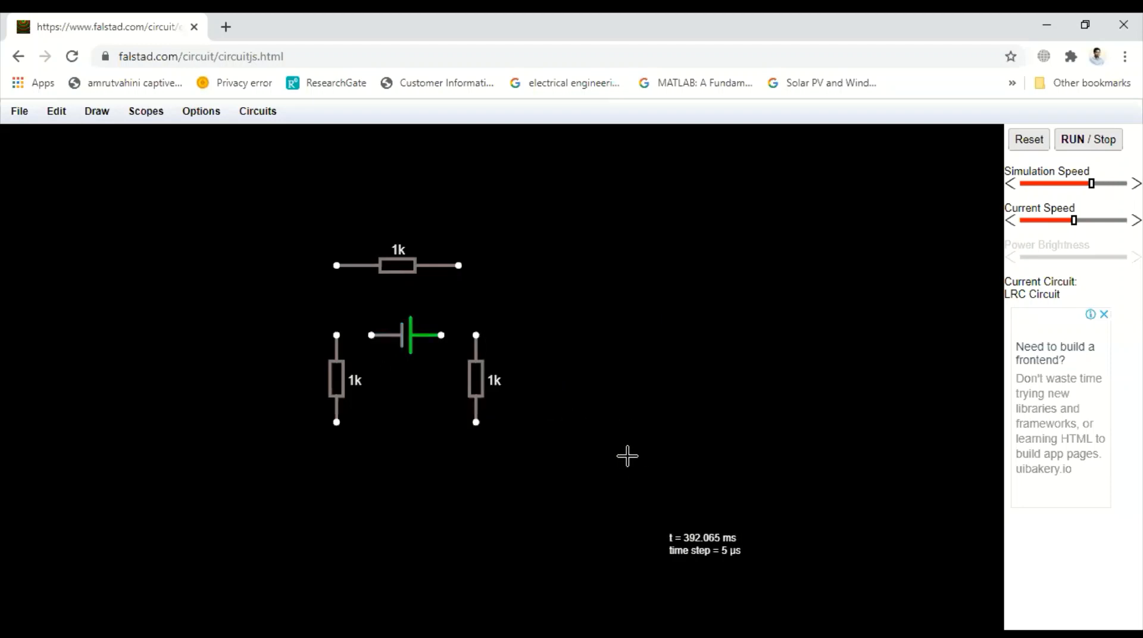
{"action": "left_click", "coordinate": [98, 112]}
{"action": "mouse_move", "coordinate": [137, 183]}
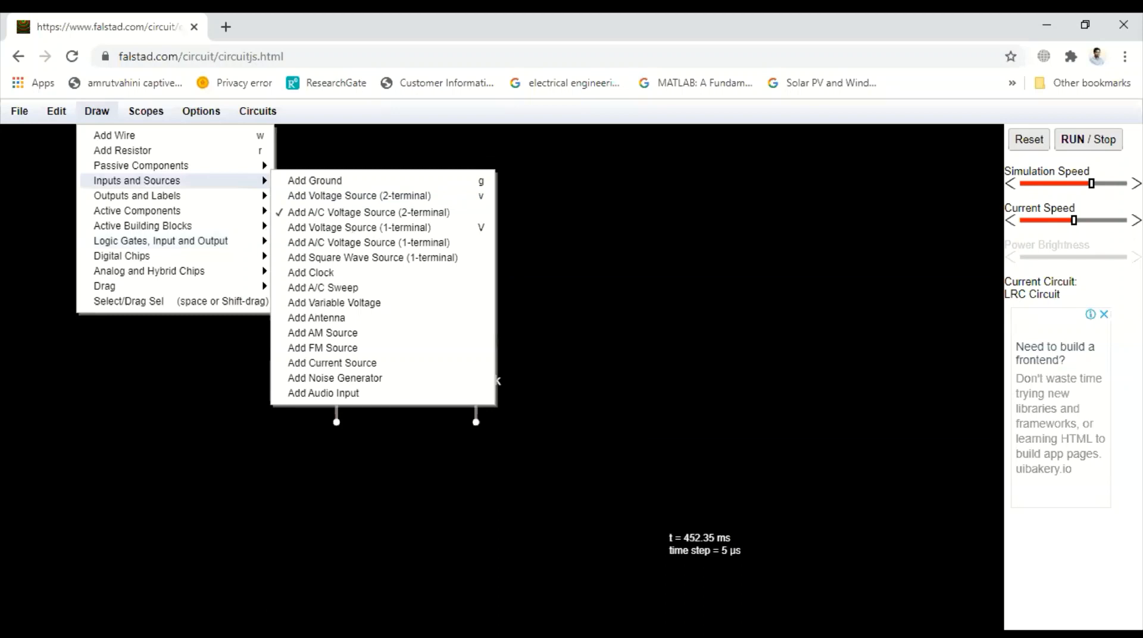
{"action": "left_click", "coordinate": [923, 501]}
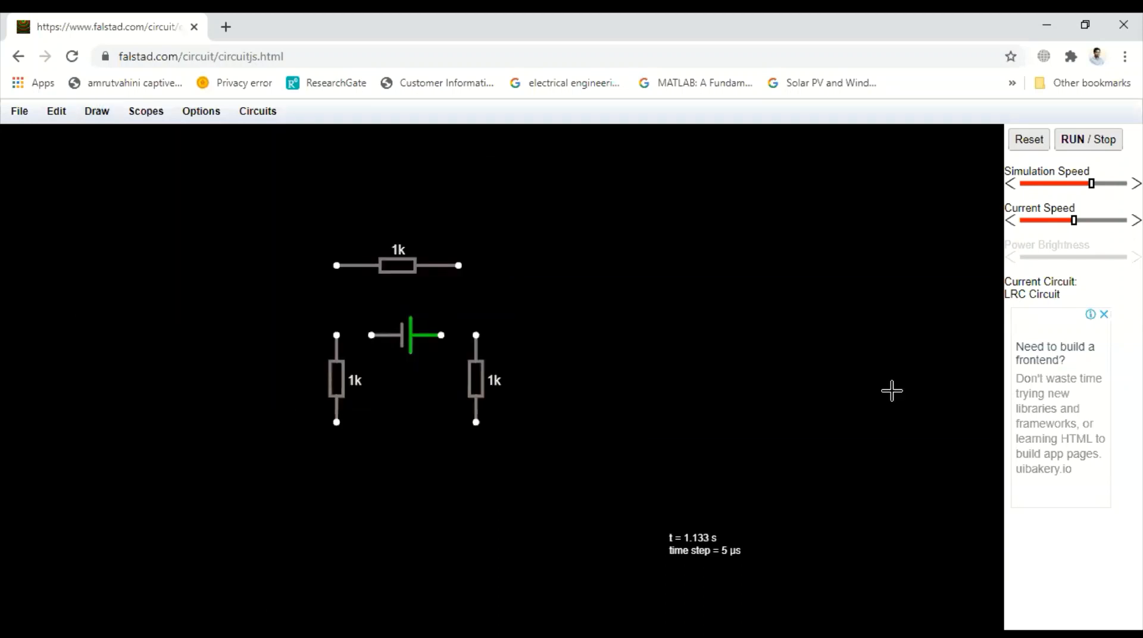
Step: Place two vertical current sources outside the vertical resistors, the left one pointing up and the right one pointing down
{"action": "left_click", "coordinate": [97, 111]}
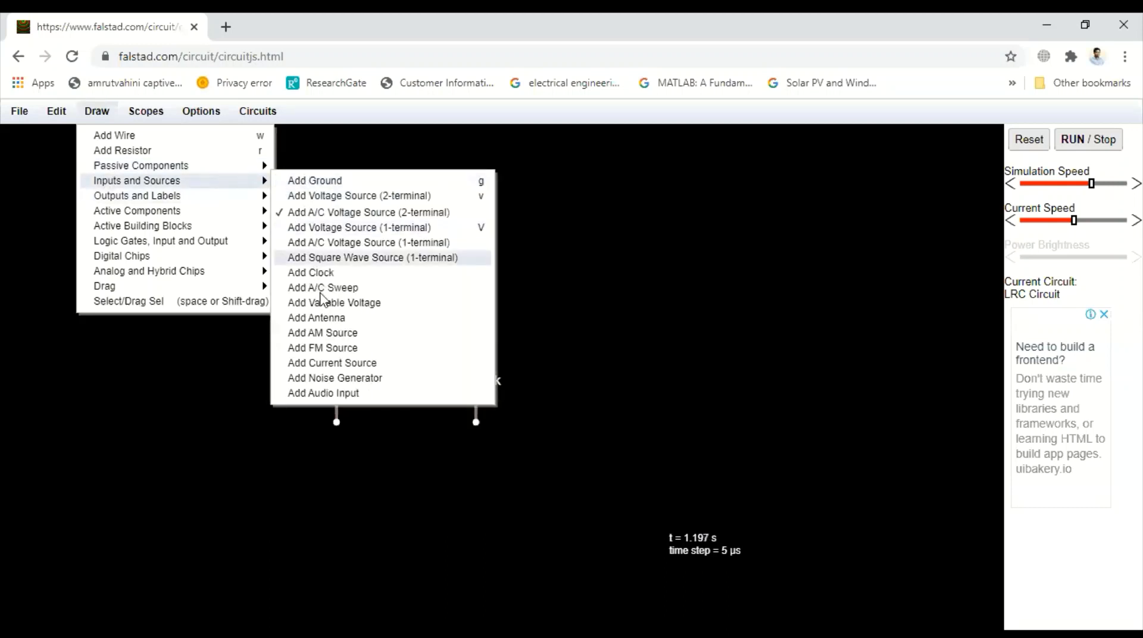
{"action": "left_click", "coordinate": [331, 364]}
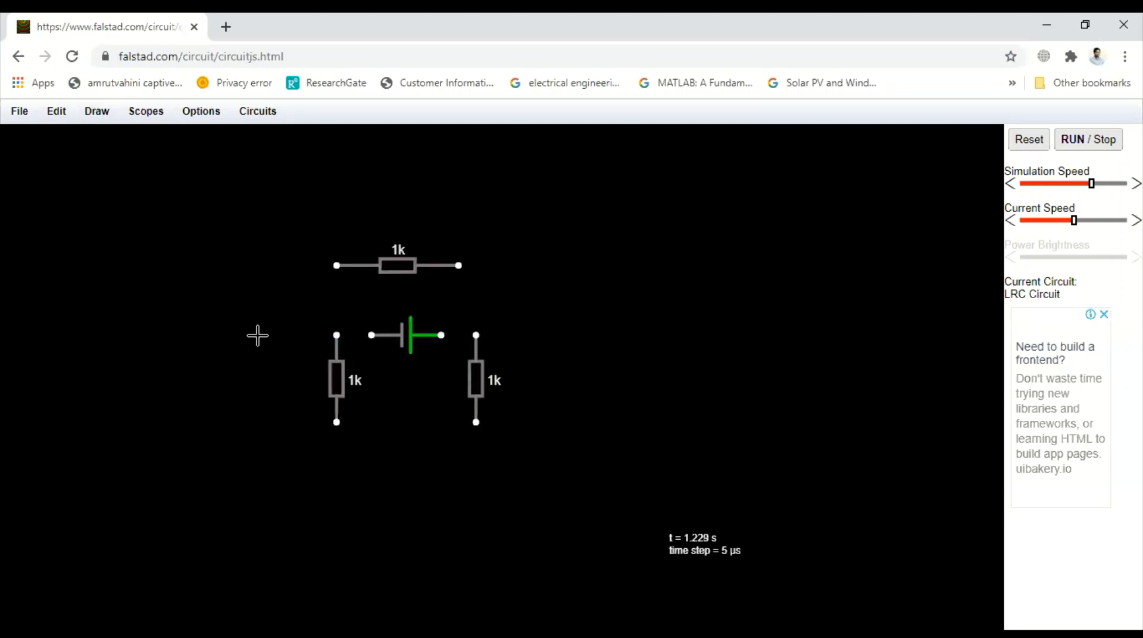
{"action": "mouse_move", "coordinate": [254, 335]}
{"action": "left_mouse_down"}
{"action": "mouse_move", "coordinate": [259, 421]}
{"action": "mouse_move", "coordinate": [253, 278]}
{"action": "mouse_move", "coordinate": [250, 319]}
{"action": "left_mouse_up"}
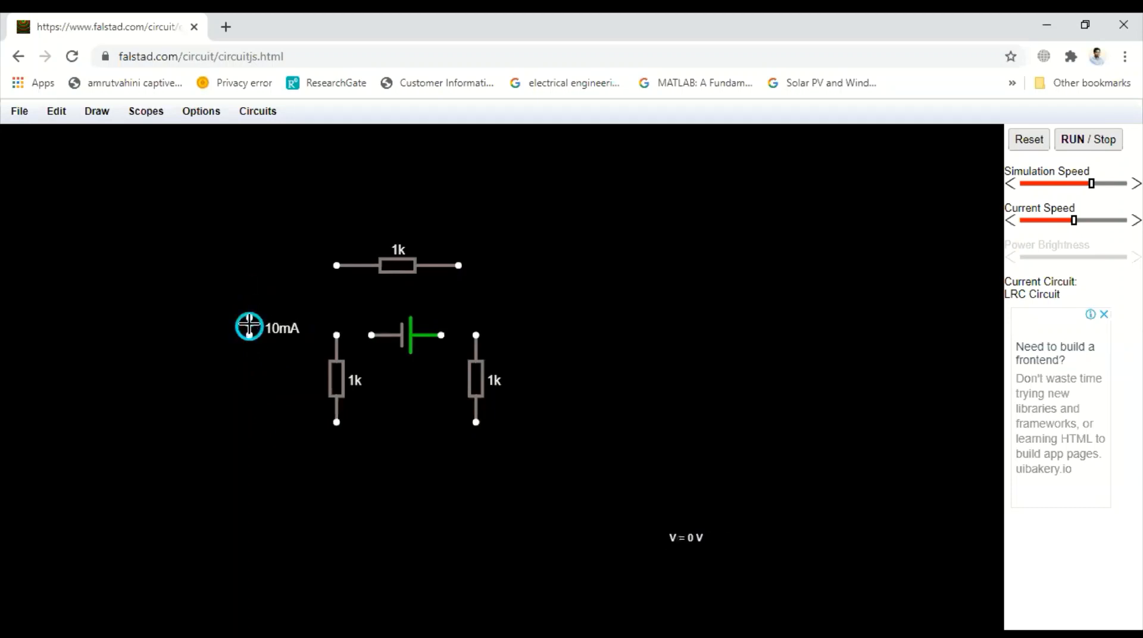
{"action": "key", "text": "Delete"}
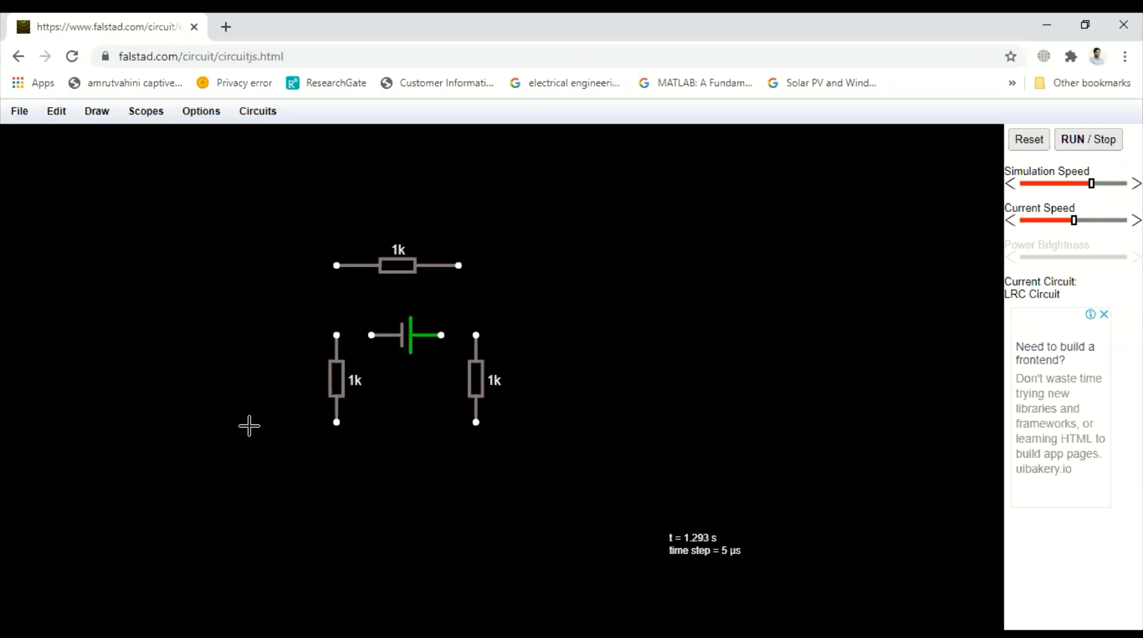
{"action": "left_click_drag", "start_coordinate": [249, 424], "coordinate": [252, 330]}
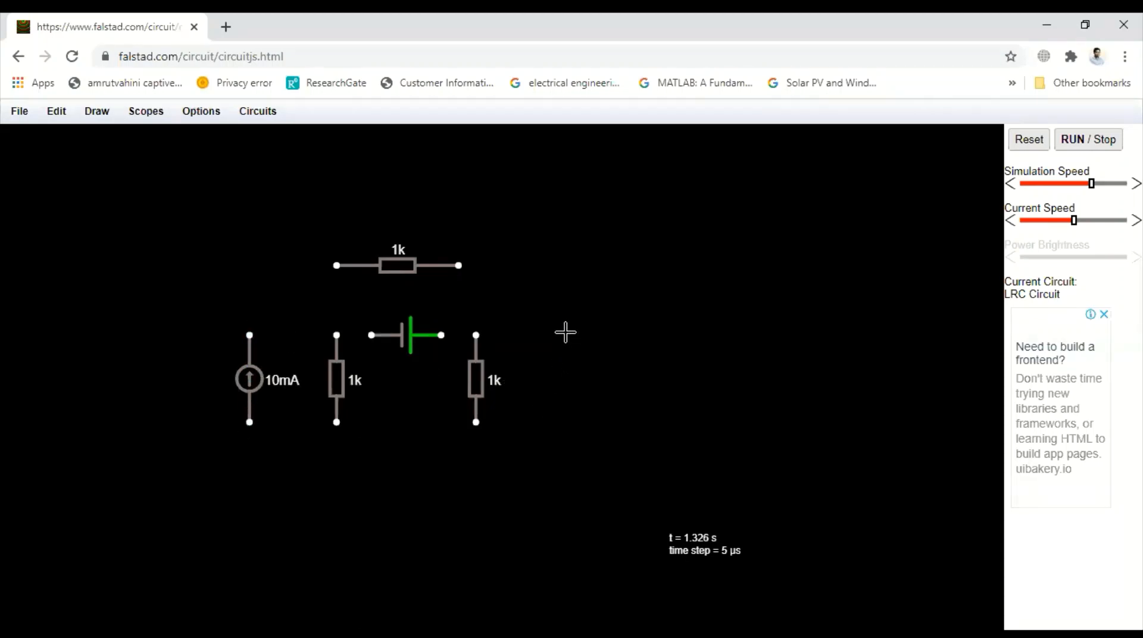
{"action": "mouse_move", "coordinate": [565, 333]}
{"action": "left_mouse_down"}
{"action": "mouse_move", "coordinate": [565, 434]}
{"action": "mouse_move", "coordinate": [566, 423]}
{"action": "left_mouse_up"}
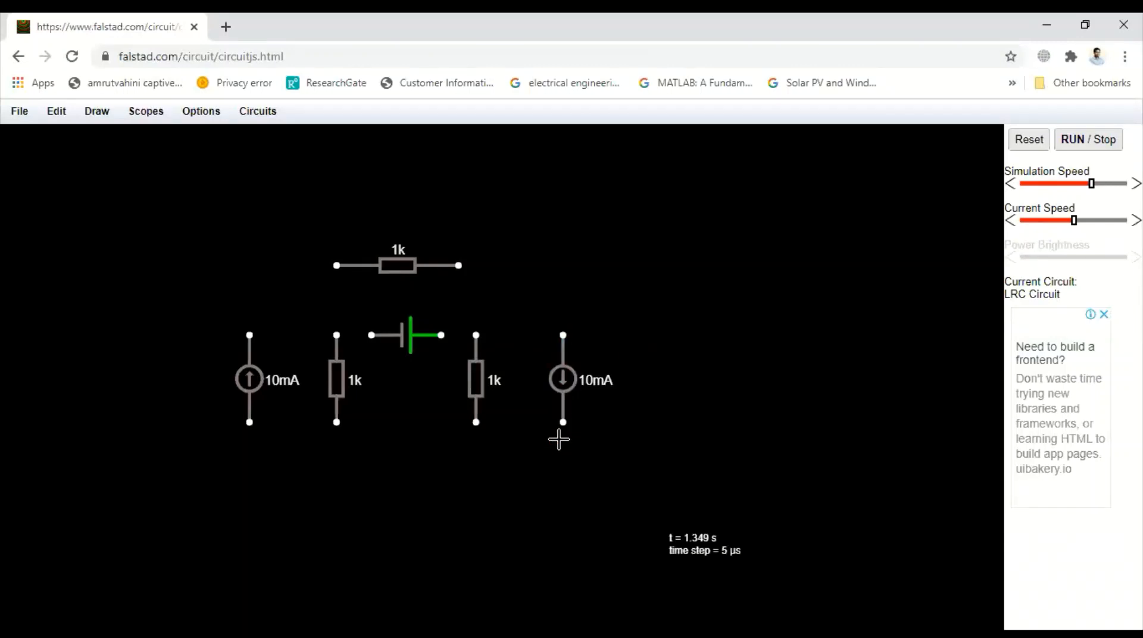
Step: Place a ground symbol pointing down, midway between the lower ends of the two vertical resistors
{"action": "left_click", "coordinate": [96, 113]}
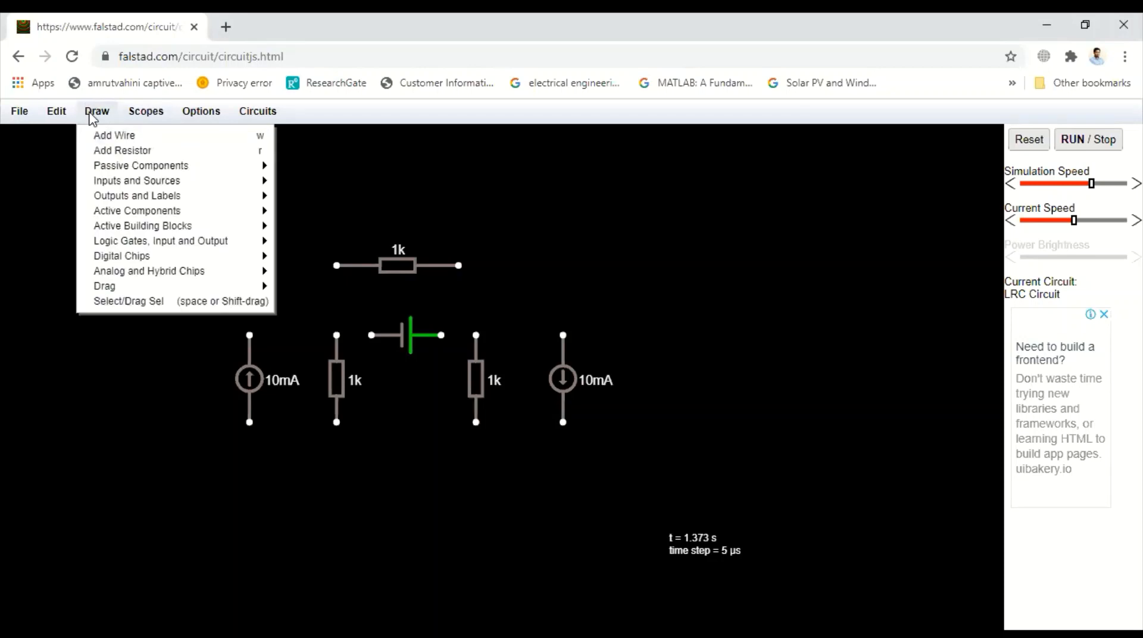
{"action": "mouse_move", "coordinate": [96, 183]}
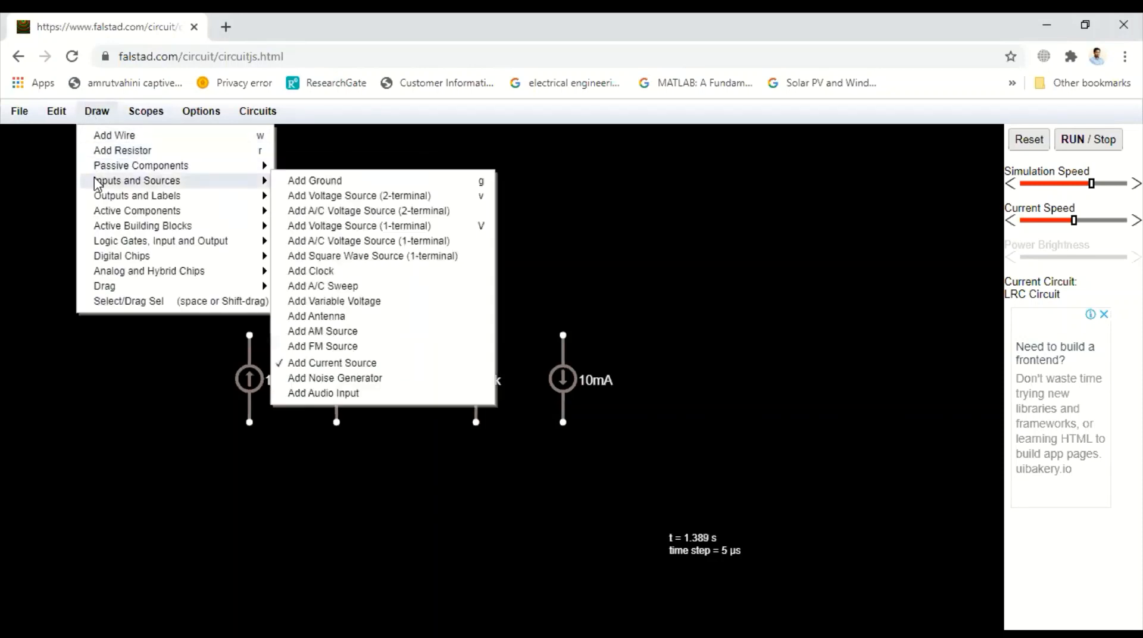
{"action": "left_click", "coordinate": [305, 179]}
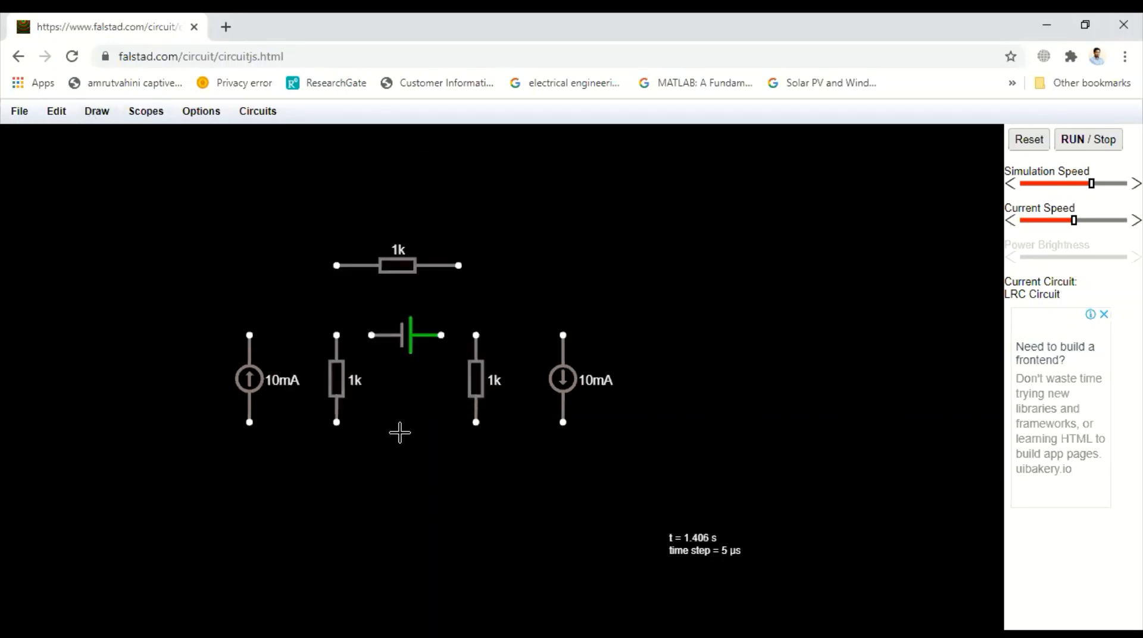
{"action": "left_click_drag", "start_coordinate": [409, 427], "coordinate": [405, 470]}
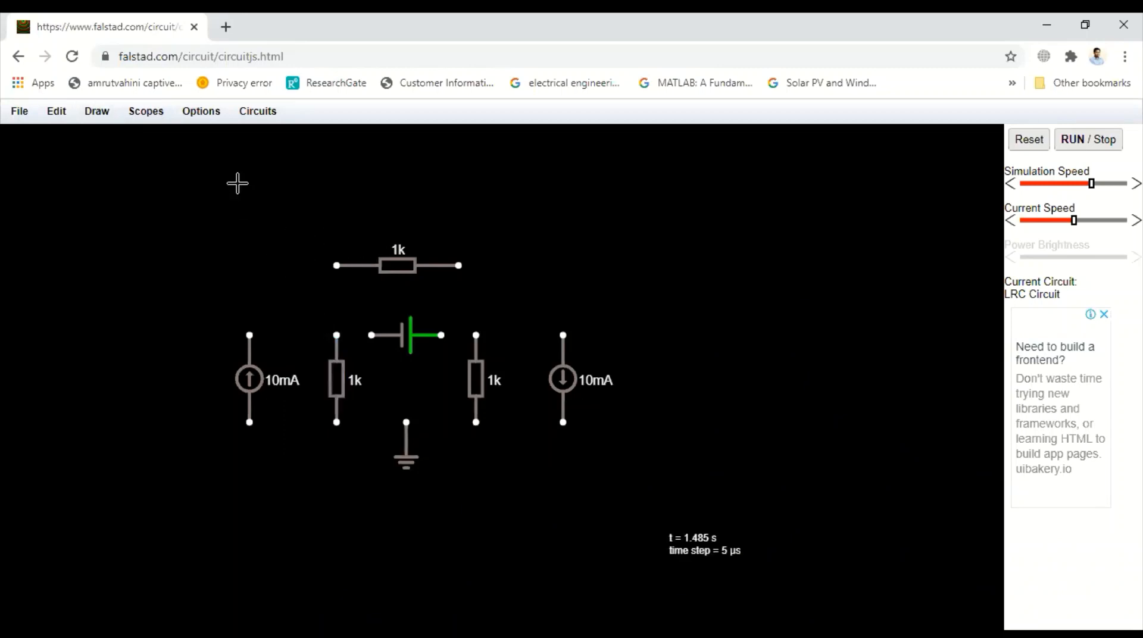
Step: Wire the two ends of the D/C source to the upper ends of the left and right vertical resistors
{"action": "left_click", "coordinate": [104, 113]}
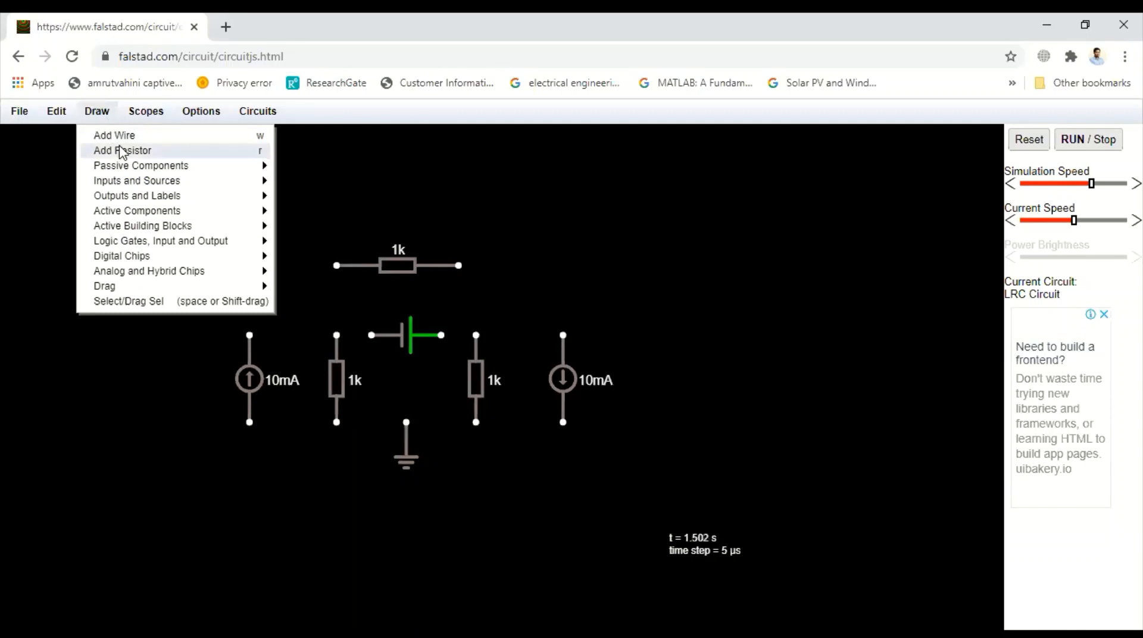
{"action": "left_click", "coordinate": [120, 135]}
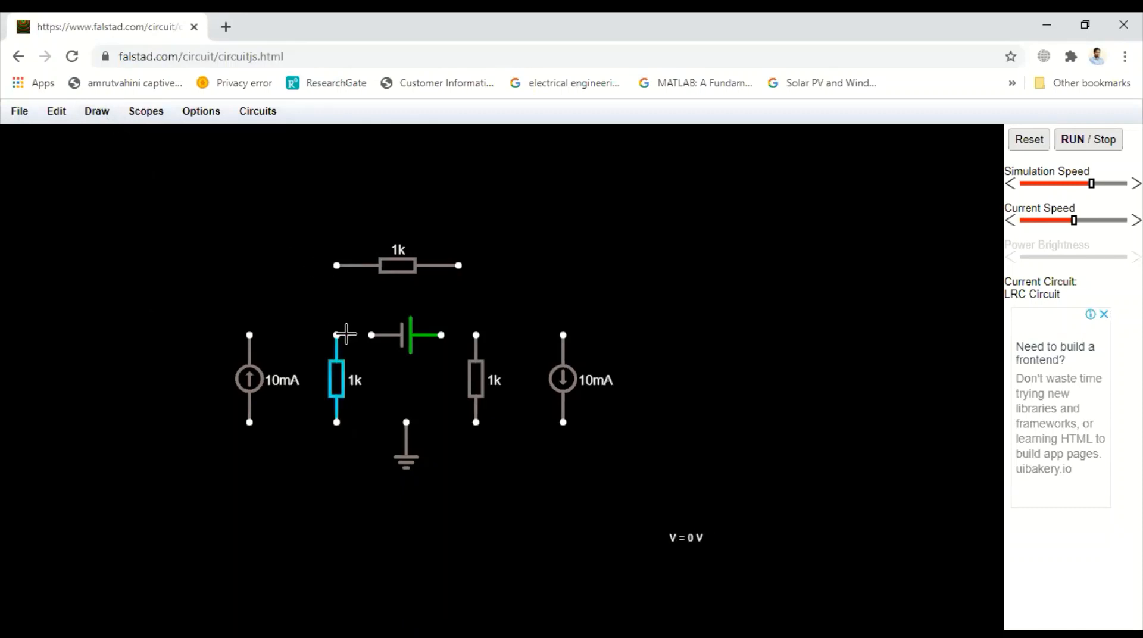
{"action": "left_click_drag", "start_coordinate": [338, 335], "coordinate": [371, 335]}
{"action": "left_click_drag", "start_coordinate": [445, 335], "coordinate": [476, 335]}
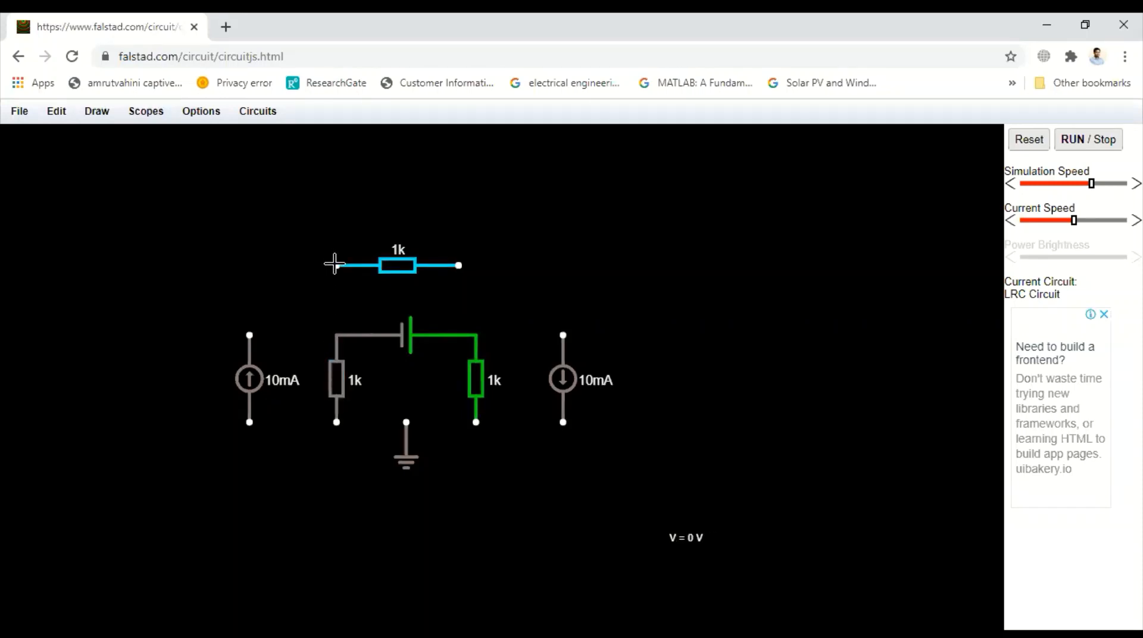
Step: Wire the horizontal resistor in parallel with the D/C source, replacing the slanted right-hand wire with a straight vertical connection
{"action": "left_click_drag", "start_coordinate": [335, 264], "coordinate": [336, 335]}
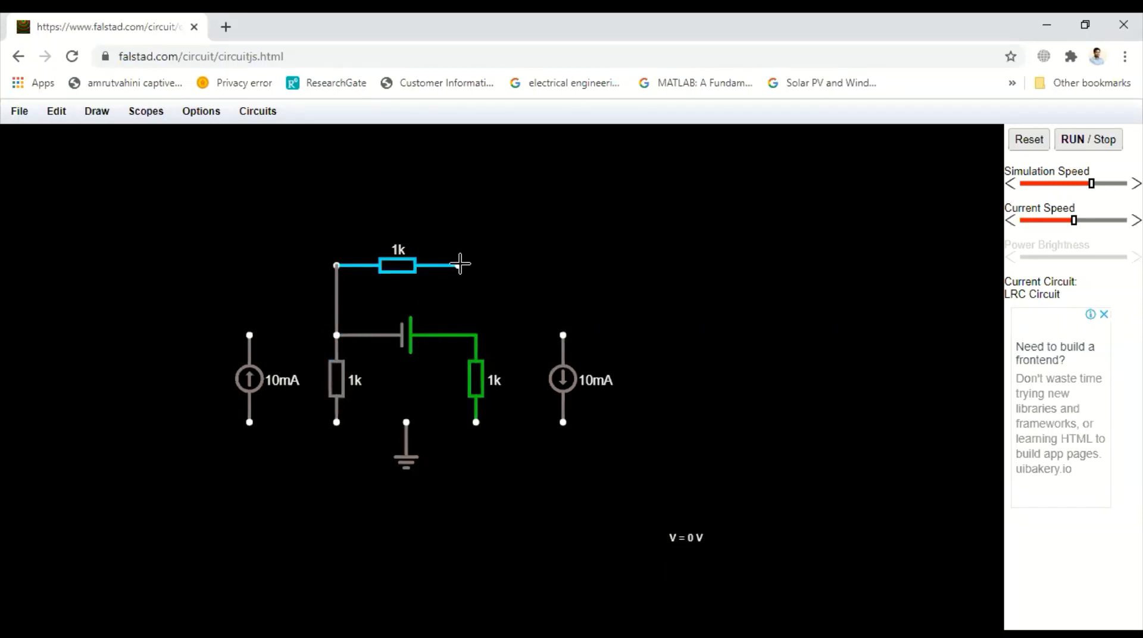
{"action": "left_click_drag", "start_coordinate": [460, 263], "coordinate": [476, 335]}
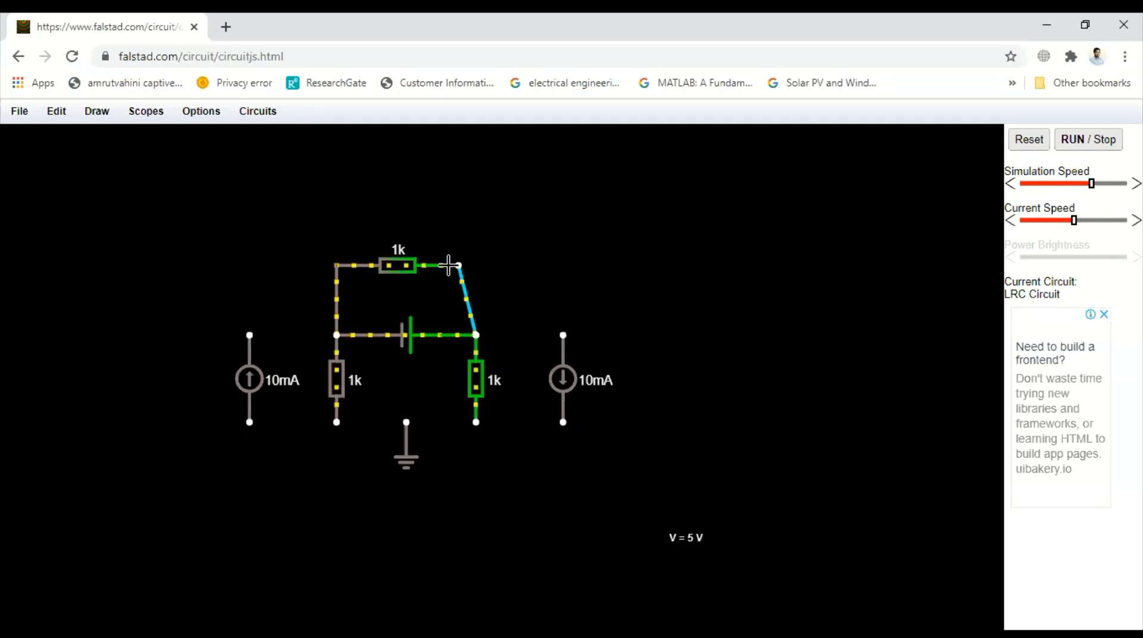
{"action": "key", "text": "ctrl+z"}
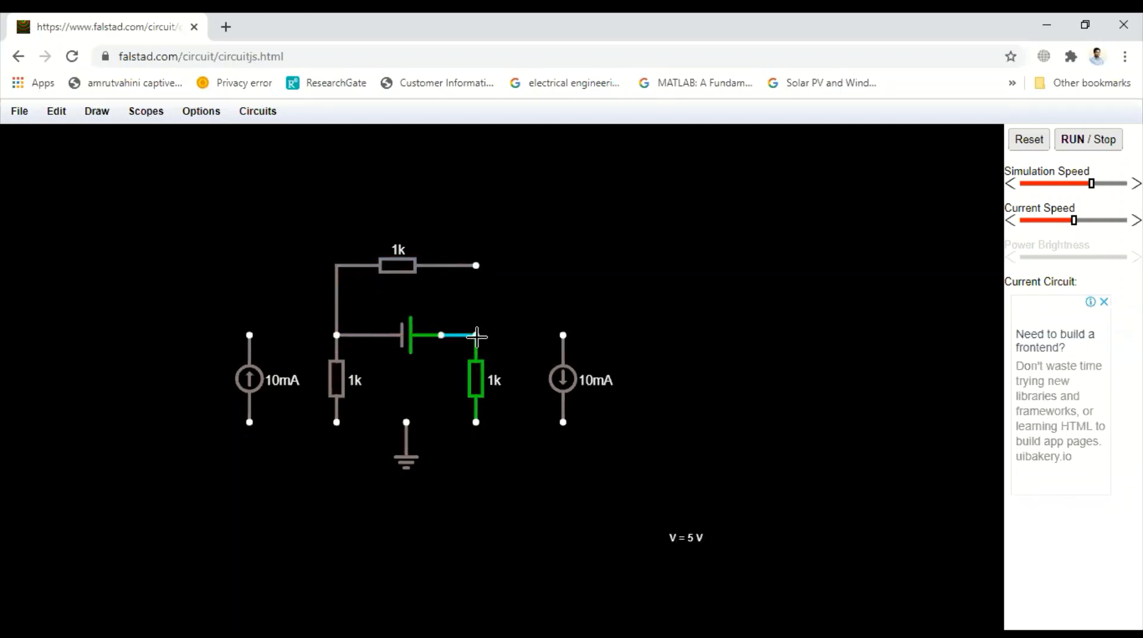
{"action": "left_click_drag", "start_coordinate": [476, 269], "coordinate": [476, 266]}
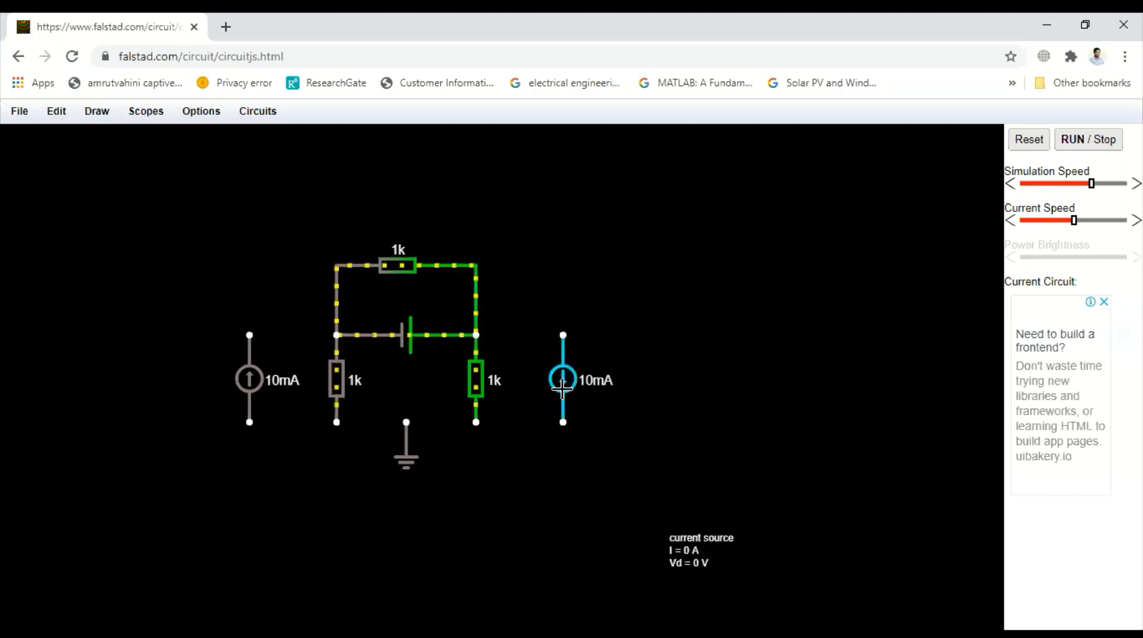
Step: Wire the right current source in parallel with the right vertical resistor and connect their lower node to ground
{"action": "left_click_drag", "start_coordinate": [477, 335], "coordinate": [562, 335]}
{"action": "left_click_drag", "start_coordinate": [476, 421], "coordinate": [563, 422]}
{"action": "left_click_drag", "start_coordinate": [410, 419], "coordinate": [476, 422]}
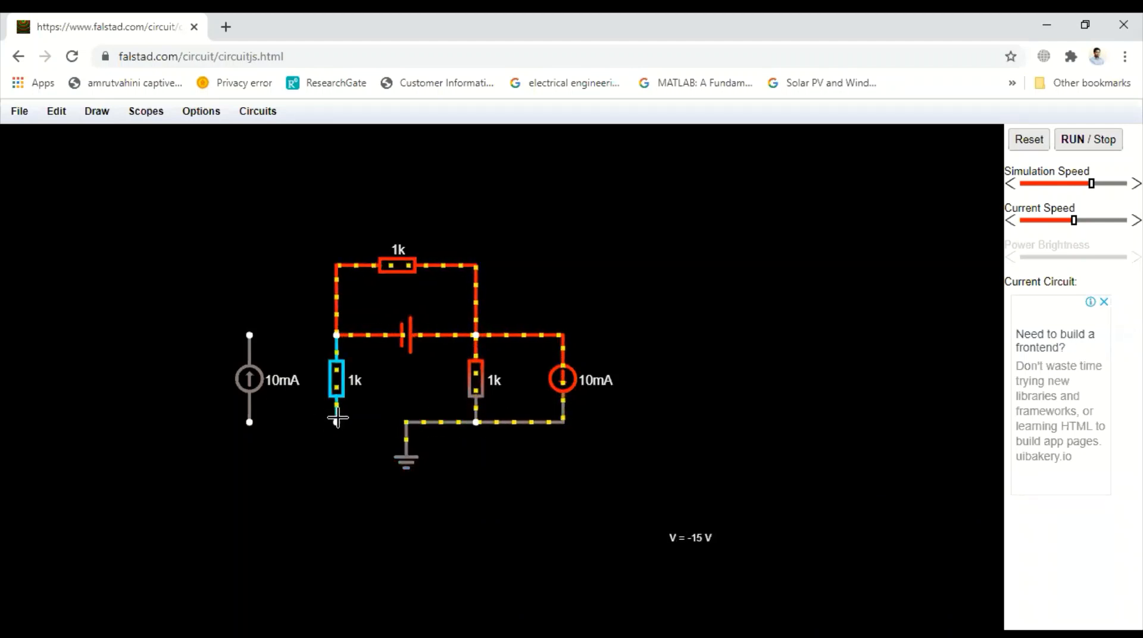
Step: Connect the left vertical resistor's lower end to ground and wire the left current source in parallel with that resistor
{"action": "left_click_drag", "start_coordinate": [336, 422], "coordinate": [403, 420]}
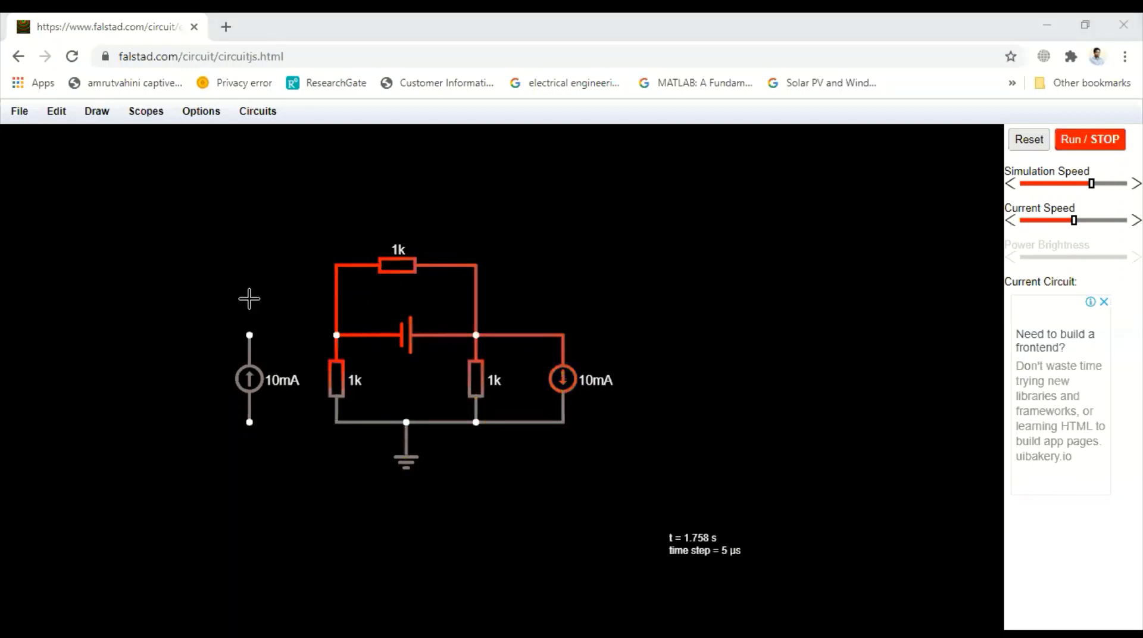
{"action": "mouse_move", "coordinate": [249, 335]}
{"action": "left_mouse_down"}
{"action": "mouse_move", "coordinate": [349, 333]}
{"action": "mouse_move", "coordinate": [336, 335]}
{"action": "left_mouse_up"}
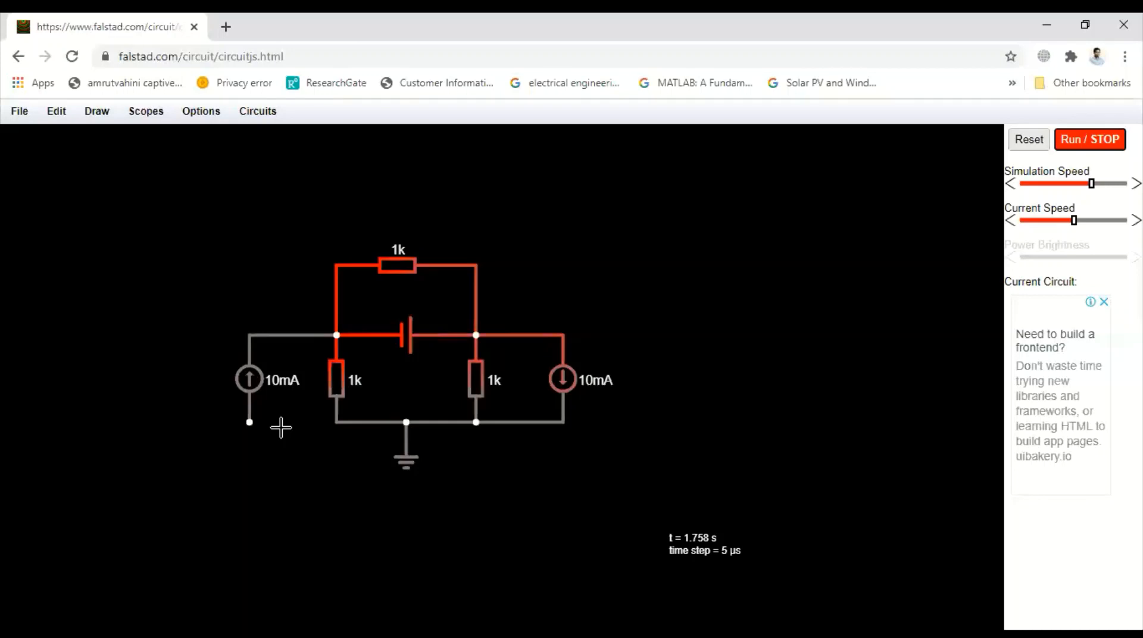
{"action": "left_click_drag", "start_coordinate": [249, 422], "coordinate": [337, 422]}
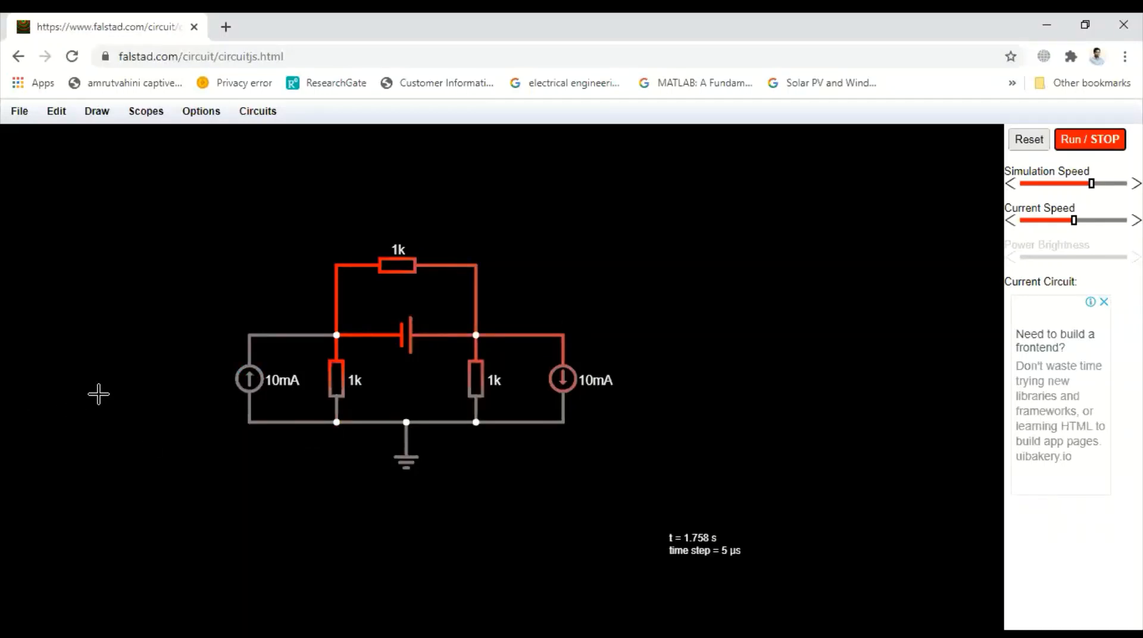
Step: Set the resistance of the horizontal resistor above the D/C source to 10 ohms
{"action": "double_click", "coordinate": [395, 268]}
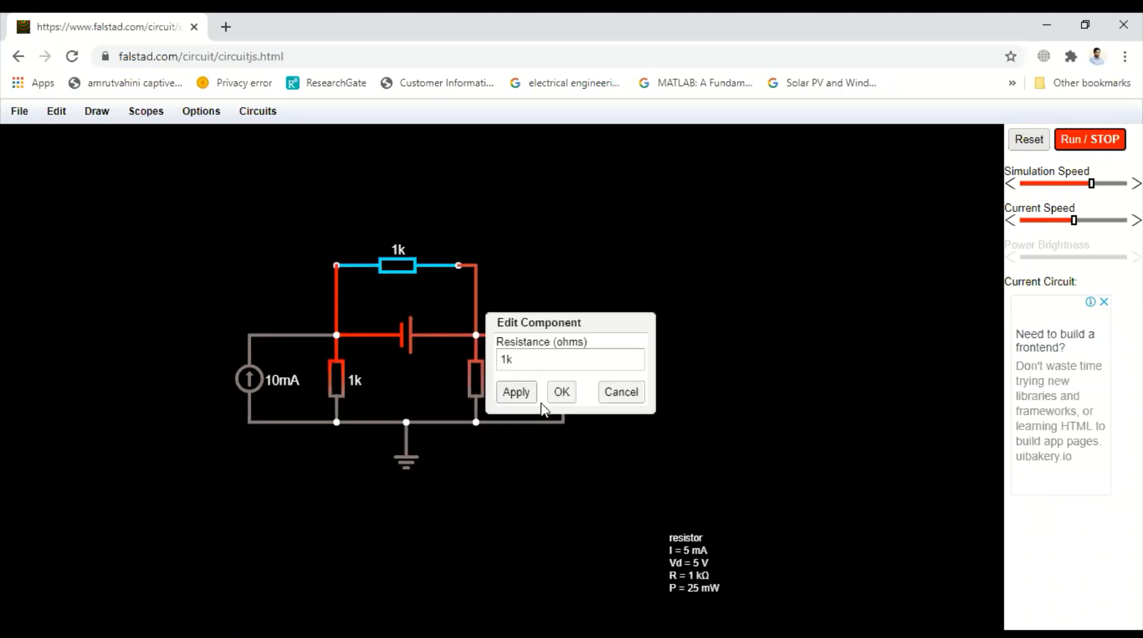
{"action": "left_click", "coordinate": [526, 359]}
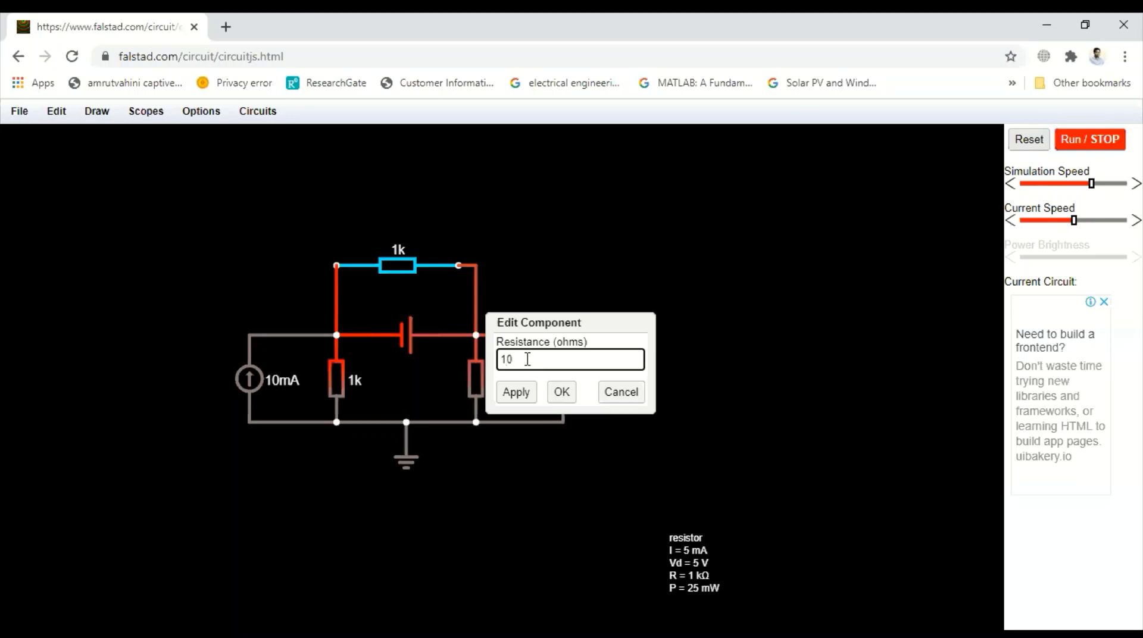
{"action": "left_click", "coordinate": [515, 391]}
{"action": "left_click", "coordinate": [560, 392]}
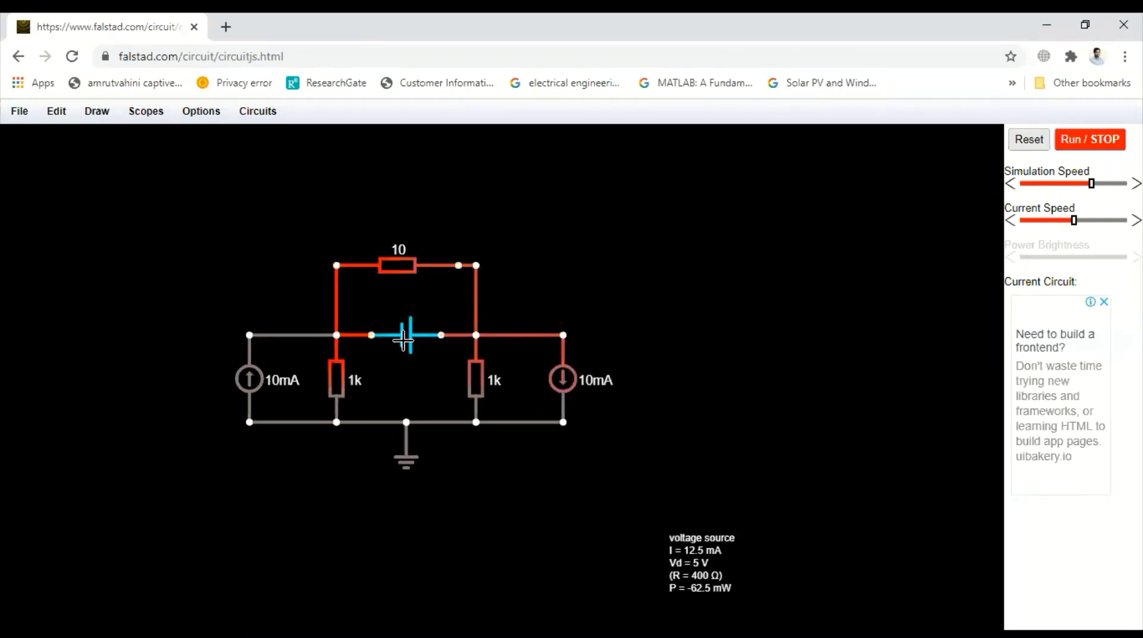
Step: Set the D/C voltage source to 2 V
{"action": "double_click", "coordinate": [403, 340]}
{"action": "left_click", "coordinate": [523, 315]}
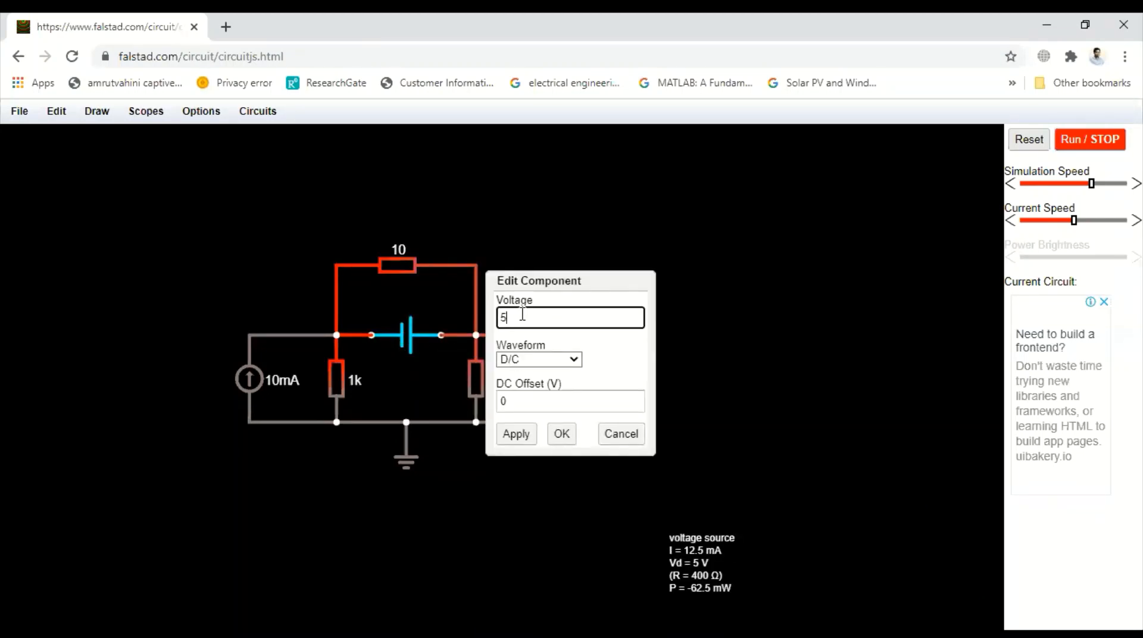
{"action": "left_click", "coordinate": [516, 434]}
{"action": "left_click", "coordinate": [561, 434]}
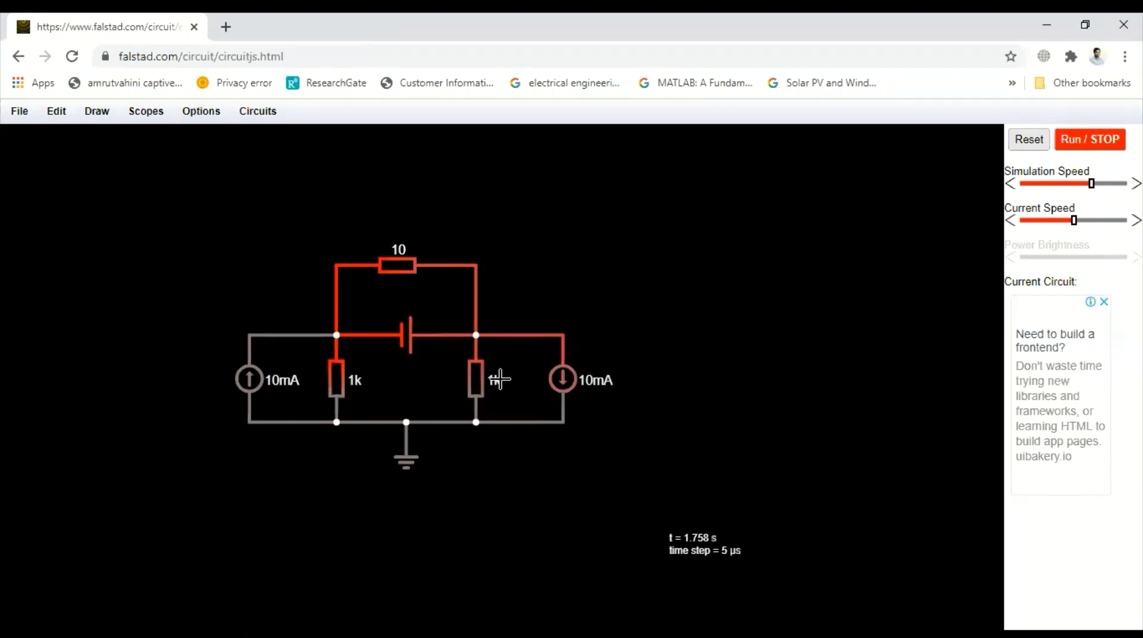
Step: Set the resistance of the right vertical resistor to 4 ohms
{"action": "double_click", "coordinate": [474, 381]}
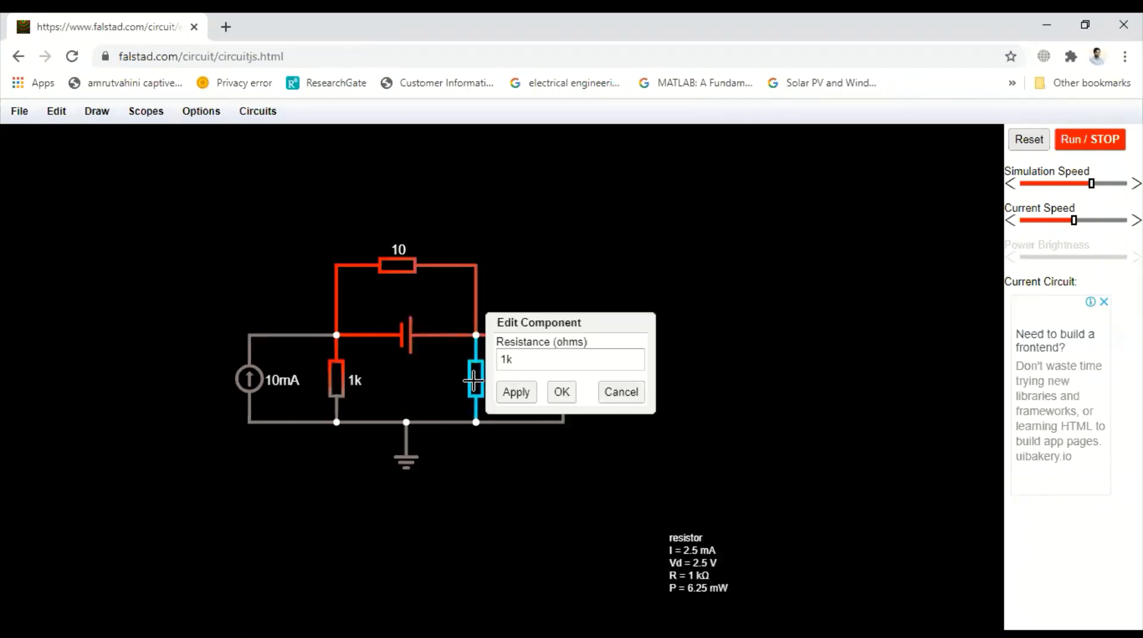
{"action": "left_click", "coordinate": [512, 363]}
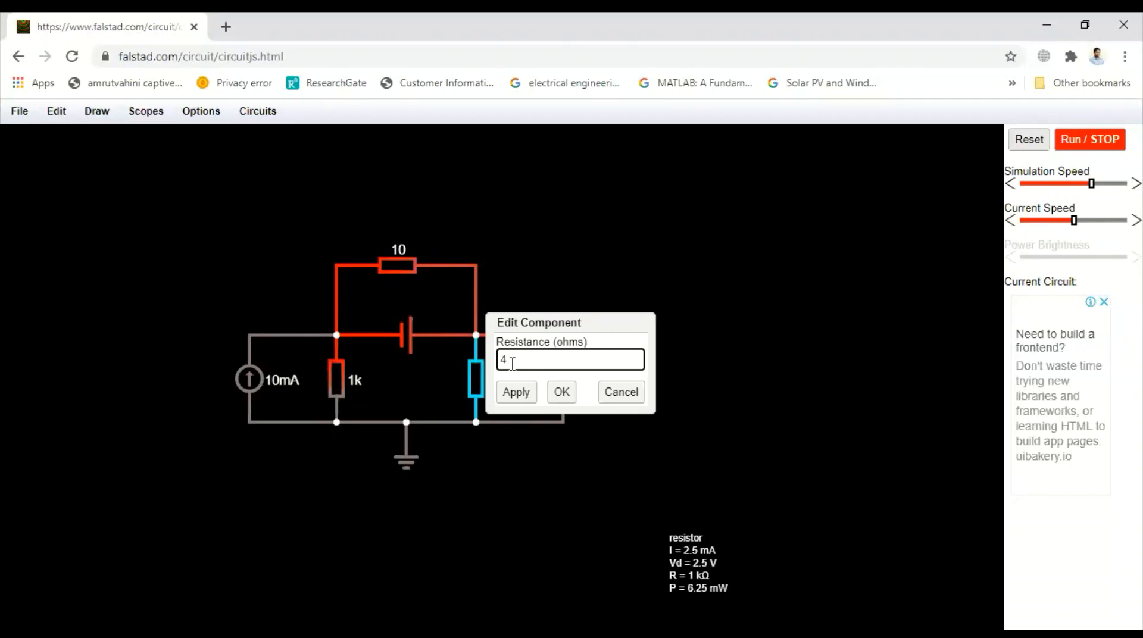
{"action": "type", "text": "4"}
{"action": "left_click", "coordinate": [516, 391]}
{"action": "left_click", "coordinate": [561, 392]}
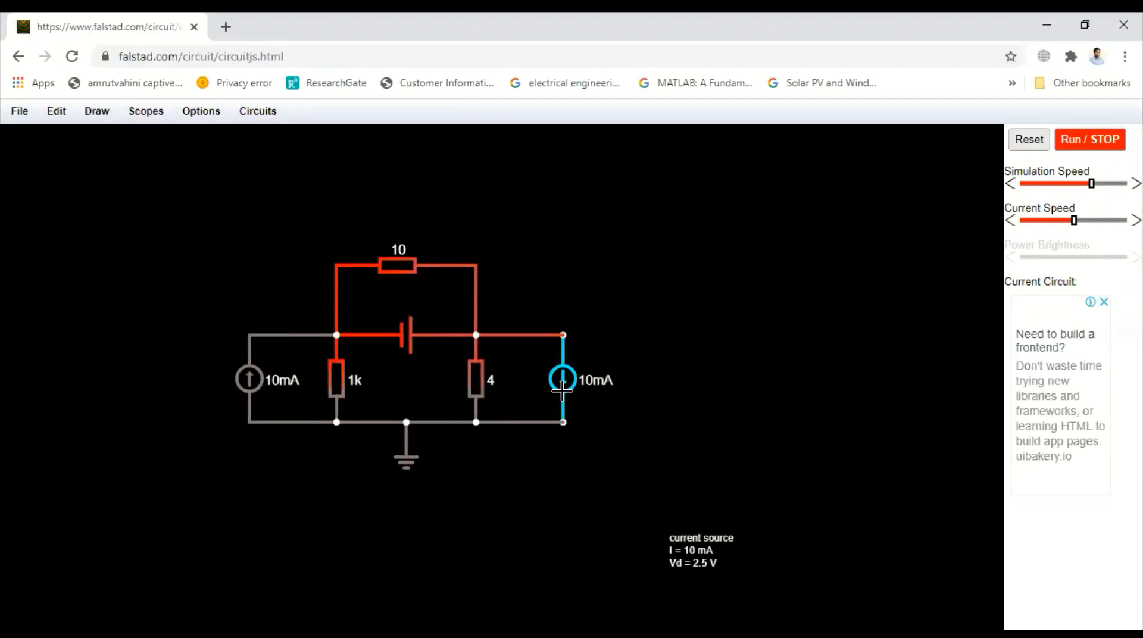
Step: Set the resistance of the left vertical resistor to 2 ohms
{"action": "double_click", "coordinate": [333, 384]}
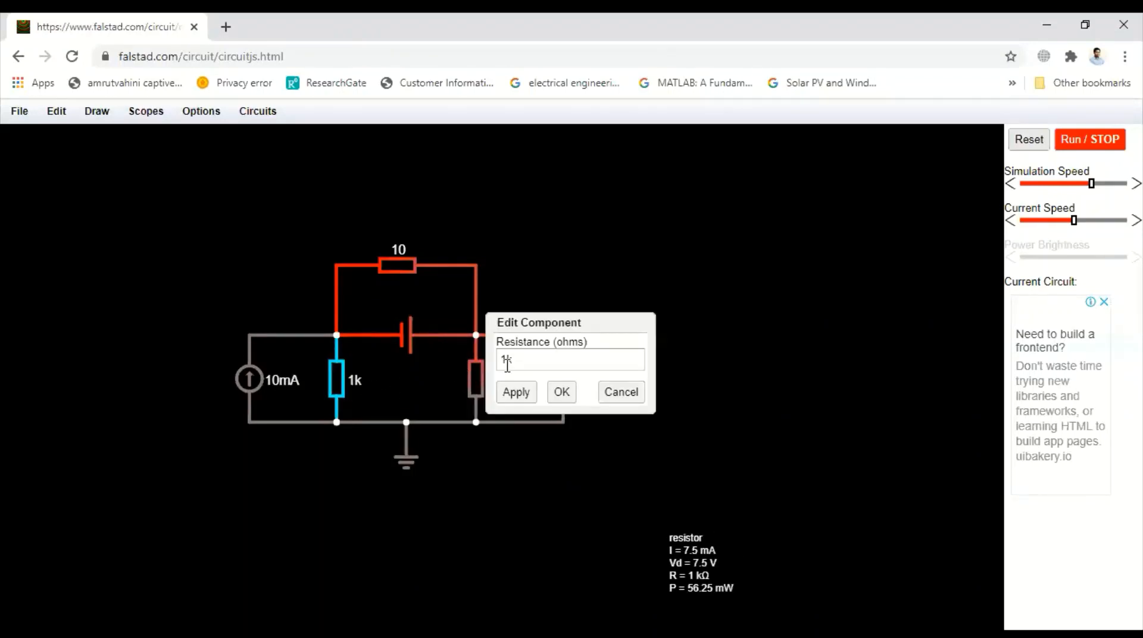
{"action": "left_click", "coordinate": [540, 354]}
{"action": "type", "text": "2"}
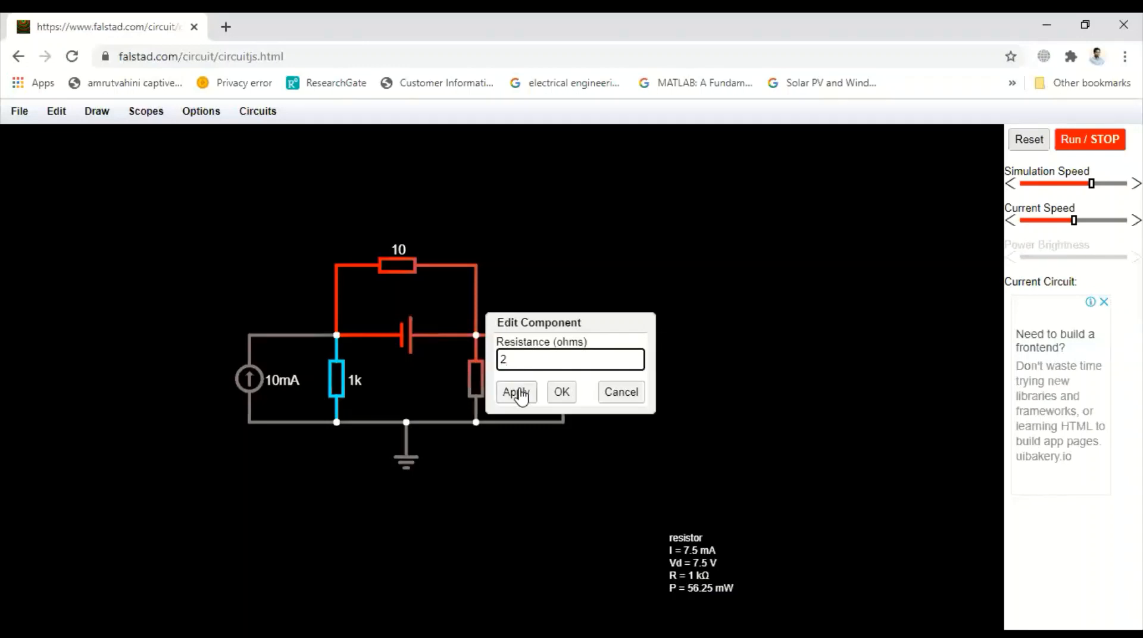
{"action": "left_click", "coordinate": [517, 394]}
{"action": "left_click", "coordinate": [558, 397]}
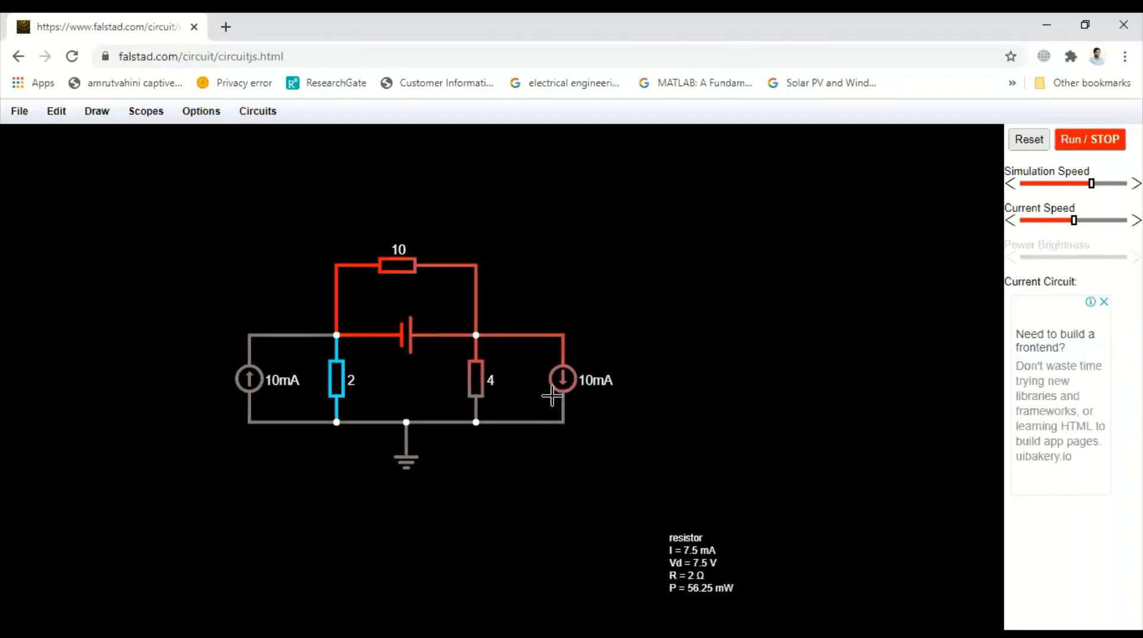
Step: Set the current of the left current source to 2 A
{"action": "double_click", "coordinate": [249, 380]}
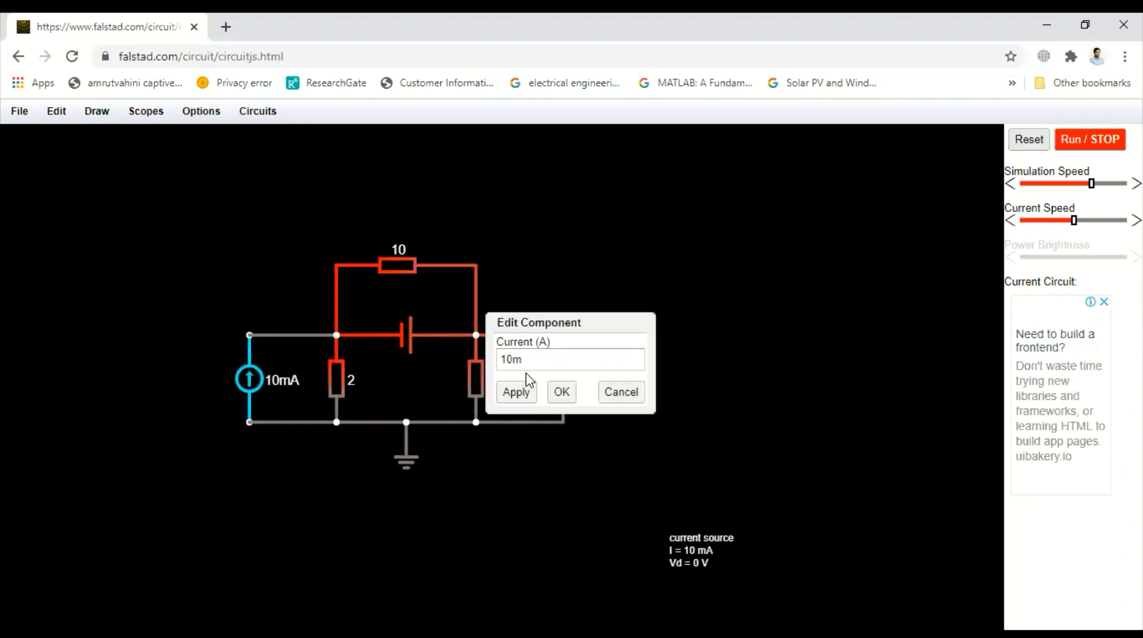
{"action": "left_click_drag", "start_coordinate": [526, 360], "coordinate": [494, 360]}
{"action": "type", "text": "2"}
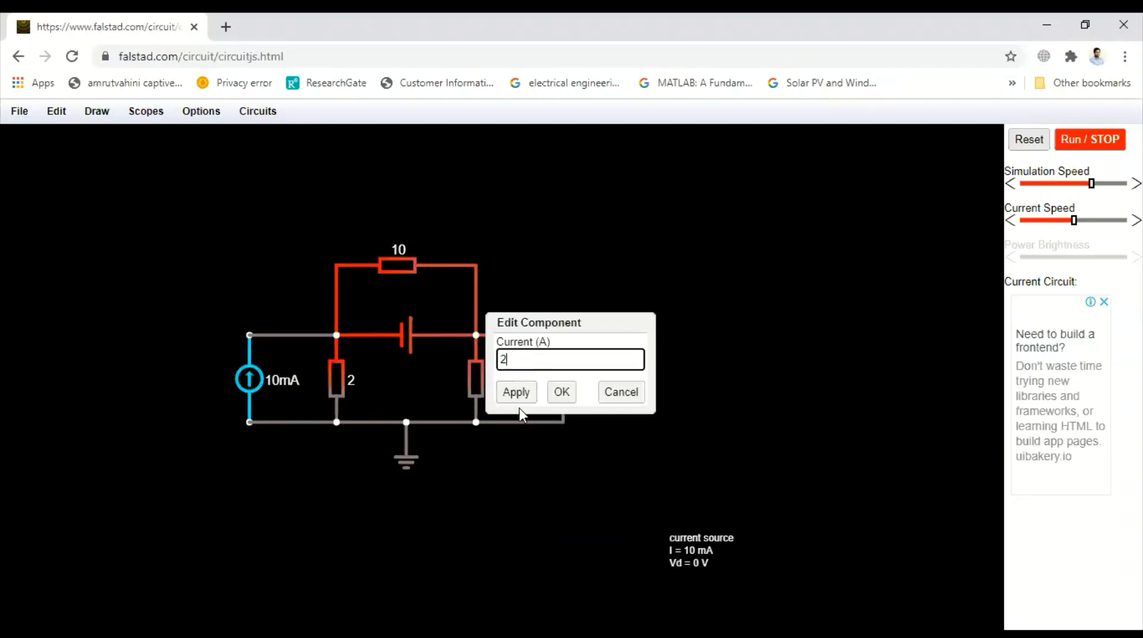
{"action": "left_click", "coordinate": [517, 394]}
{"action": "left_click", "coordinate": [560, 395]}
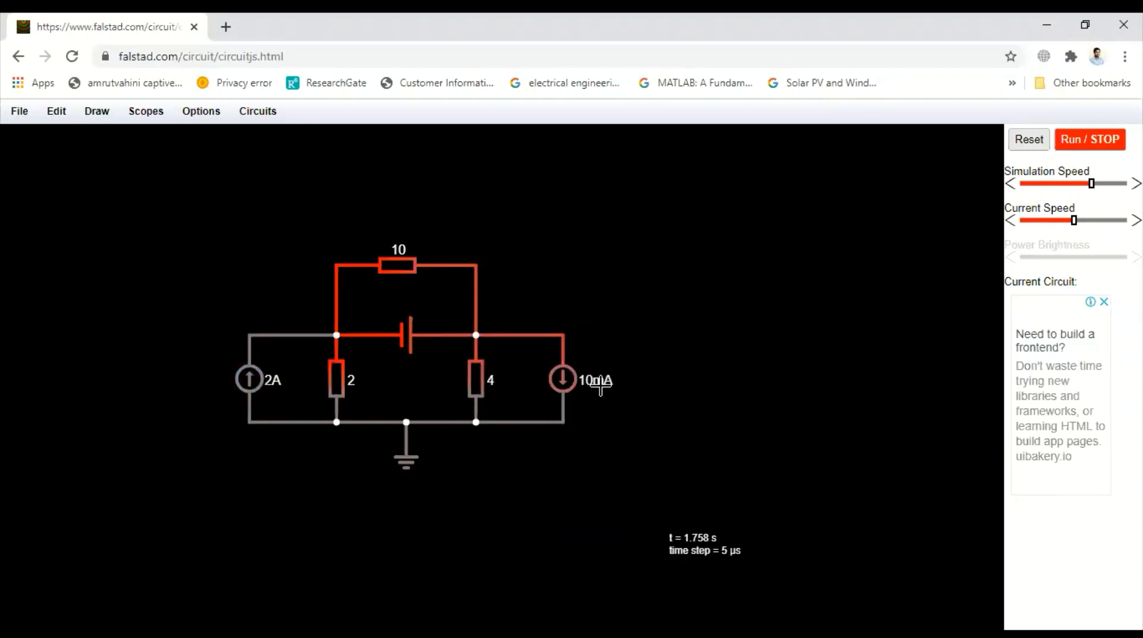
Step: Set the current of the right current source to 7 A
{"action": "double_click", "coordinate": [565, 382]}
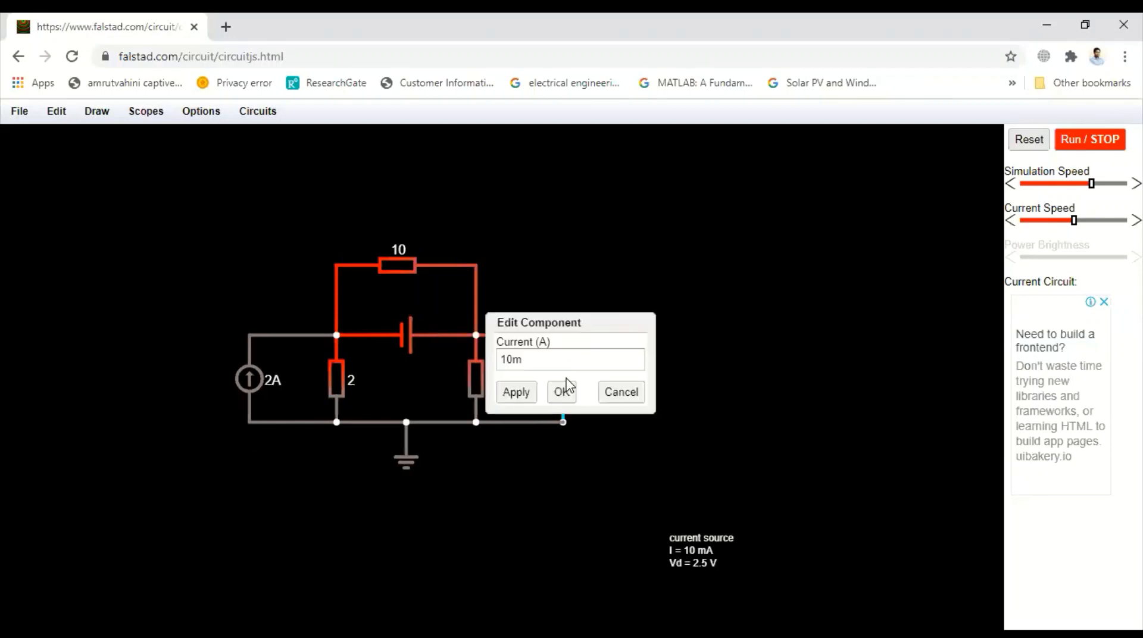
{"action": "left_click", "coordinate": [561, 356]}
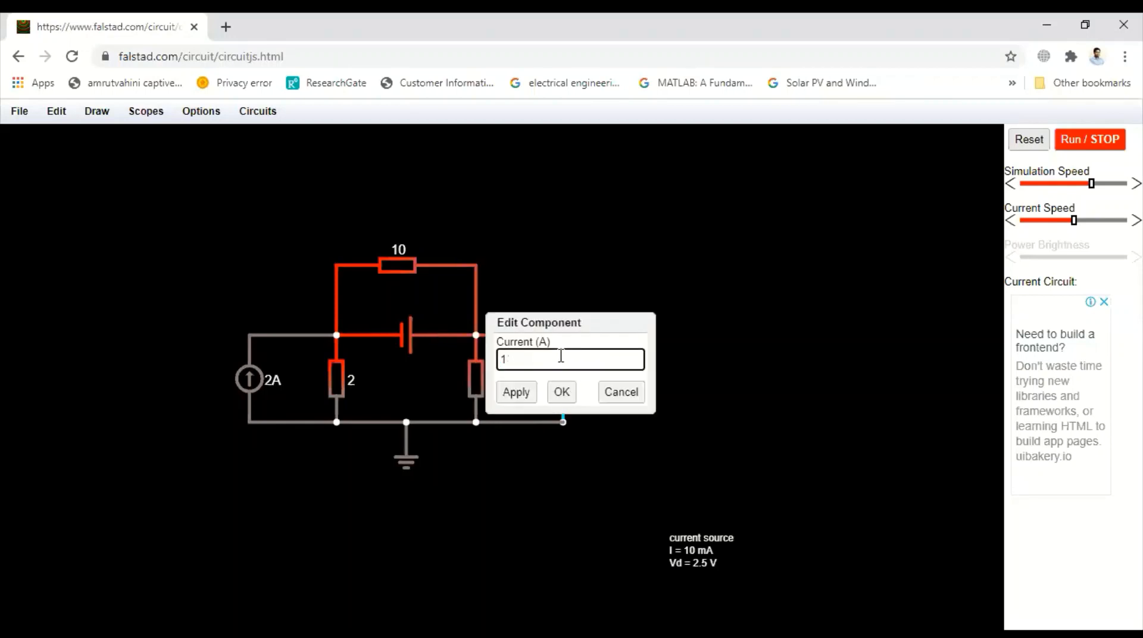
{"action": "left_click", "coordinate": [516, 393]}
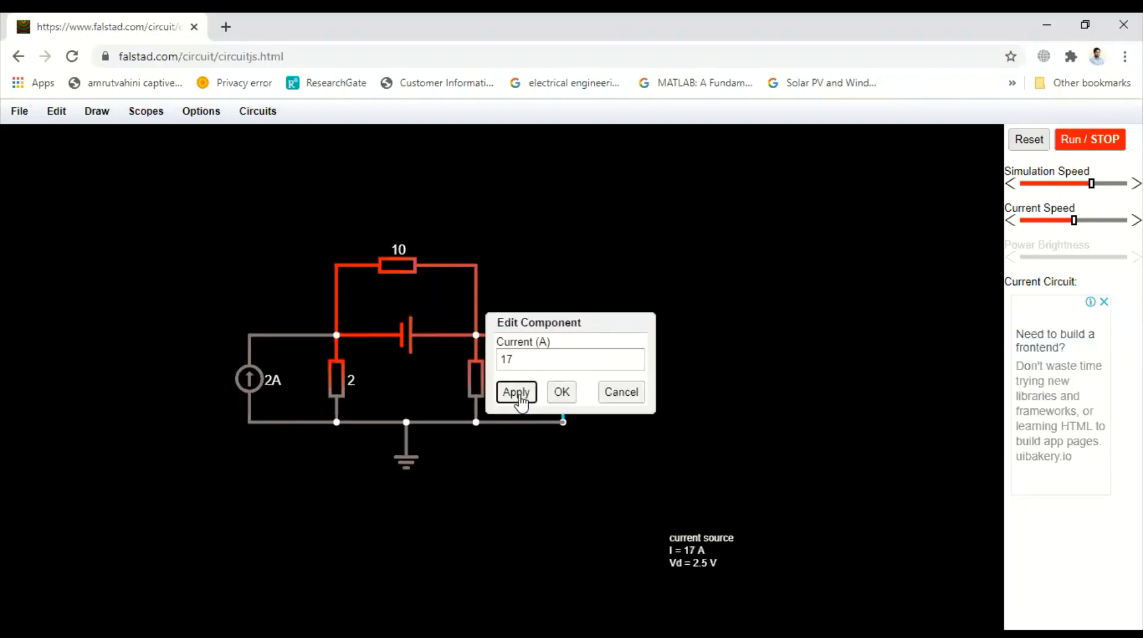
{"action": "left_click", "coordinate": [527, 359]}
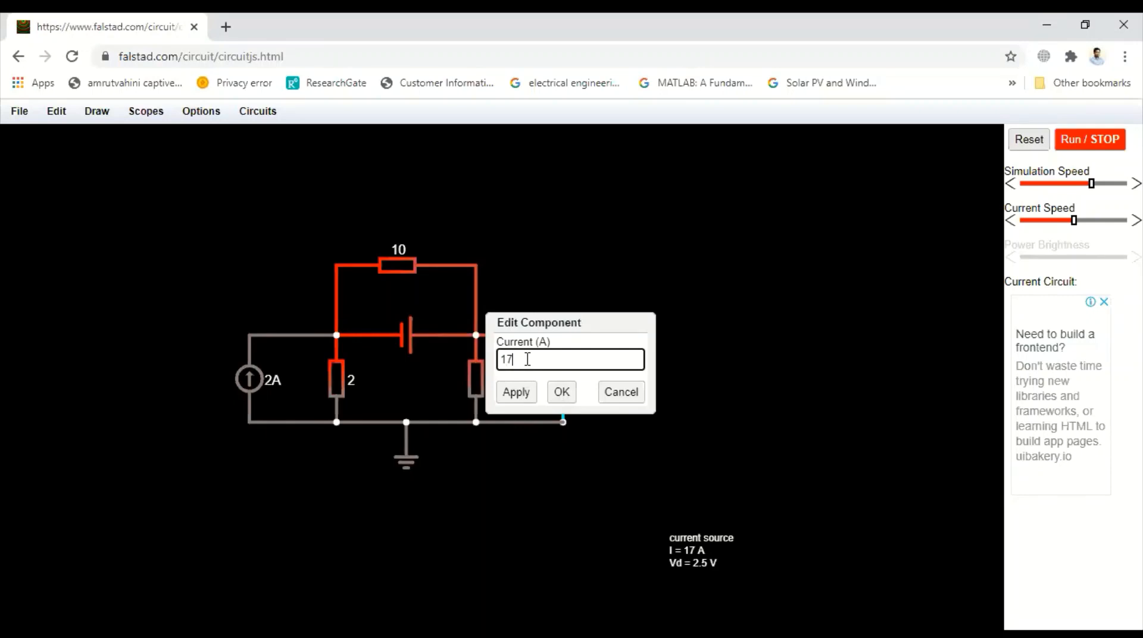
{"action": "left_click", "coordinate": [516, 391]}
{"action": "left_click", "coordinate": [562, 391]}
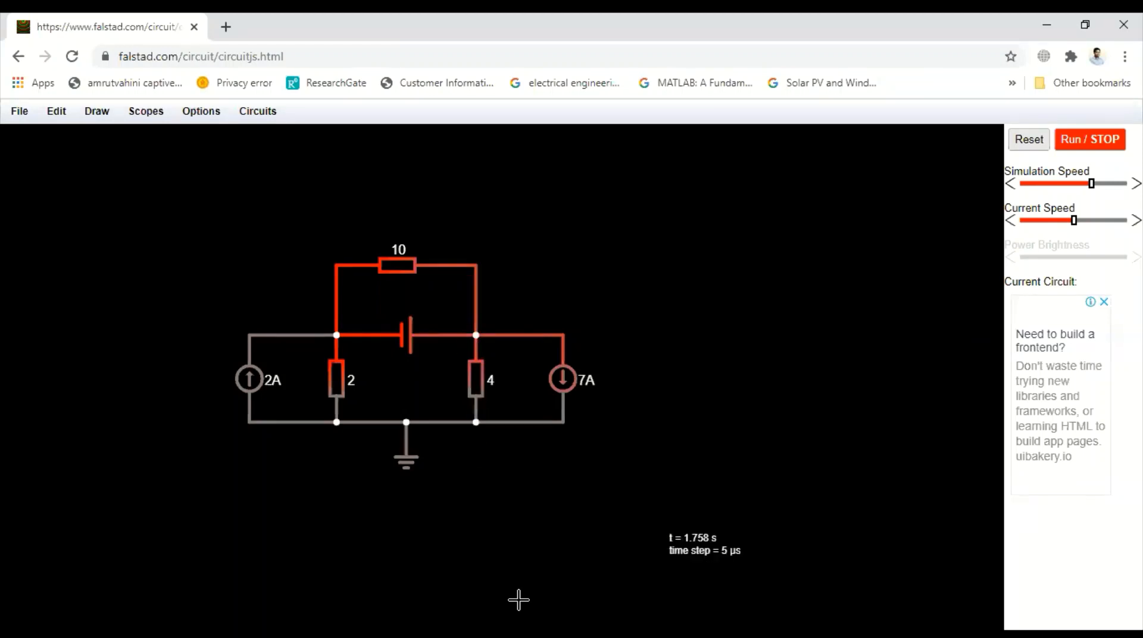
Step: Try to place a voltmeter directly over the 2-ohm resistor and shift it aside
{"action": "left_click", "coordinate": [96, 111]}
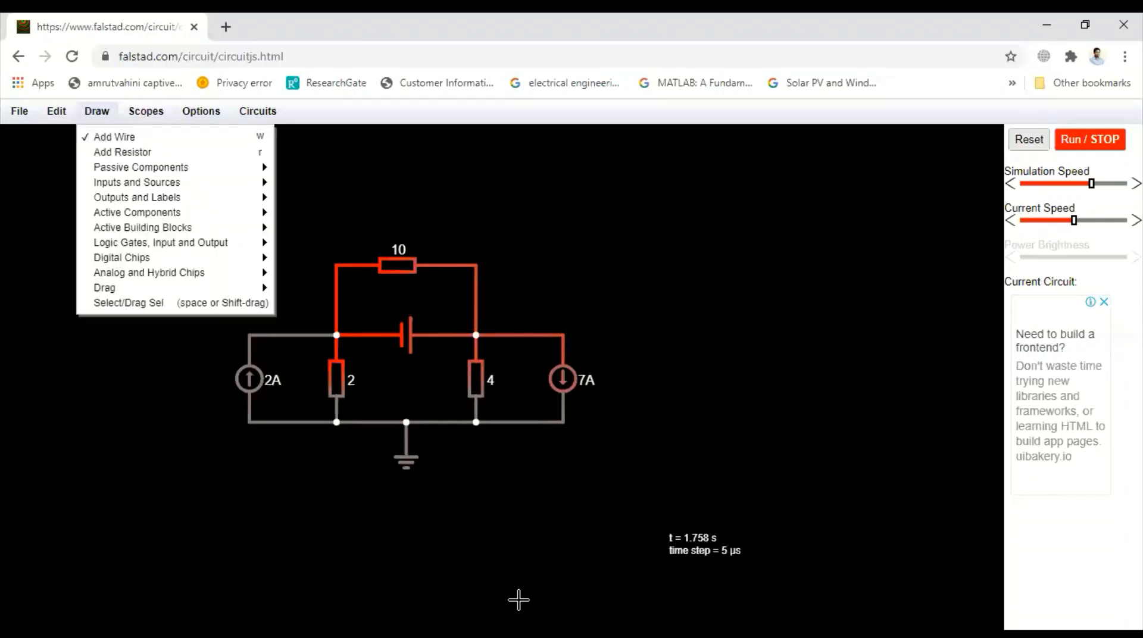
{"action": "mouse_move", "coordinate": [111, 203]}
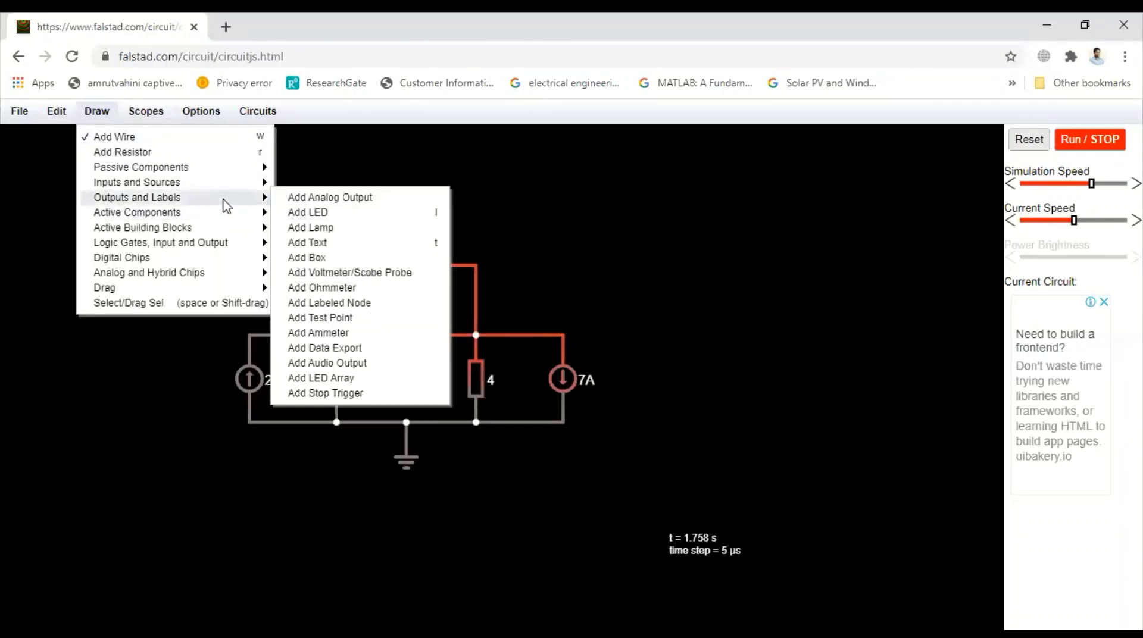
{"action": "left_click", "coordinate": [320, 277]}
{"action": "left_click_drag", "start_coordinate": [337, 335], "coordinate": [337, 421]}
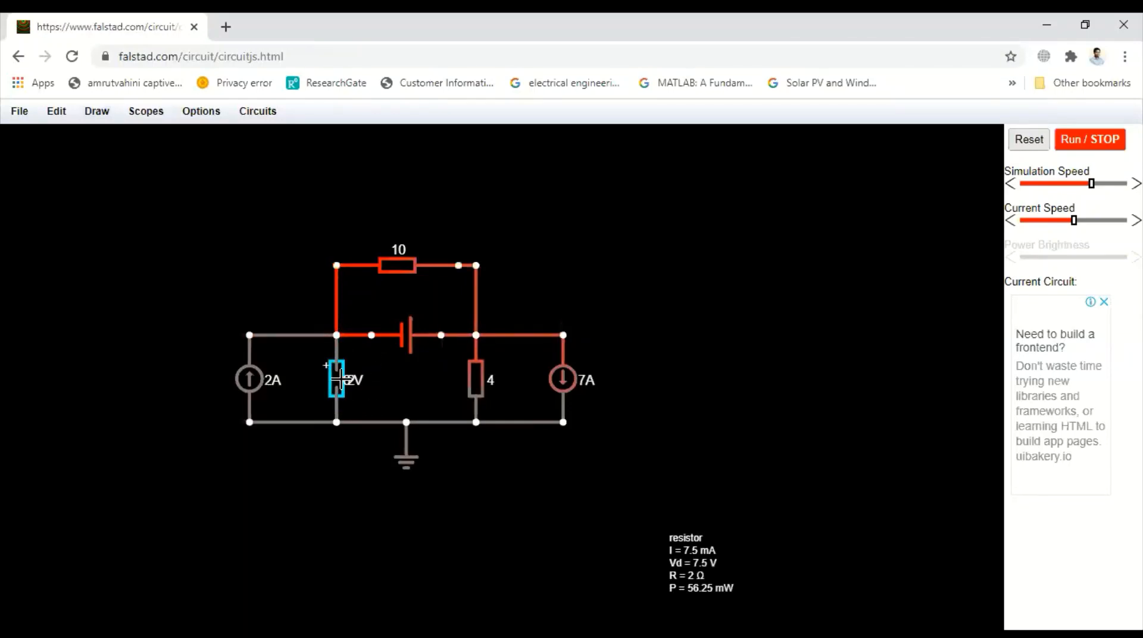
{"action": "left_click_drag", "start_coordinate": [362, 382], "coordinate": [364, 391]}
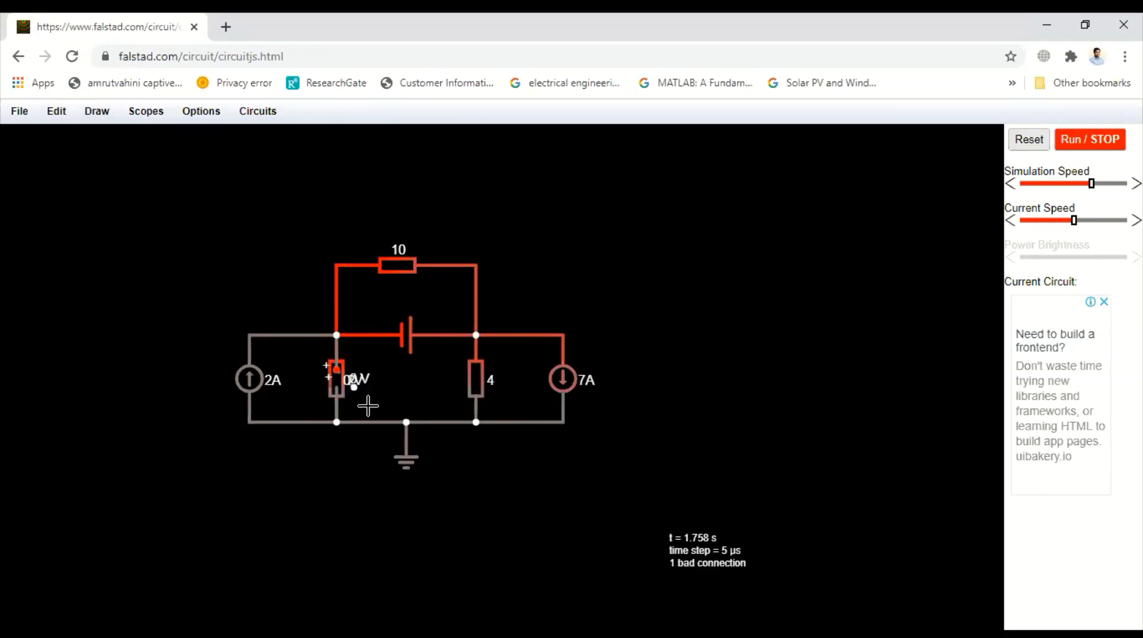
{"action": "key", "text": "ctrl+z"}
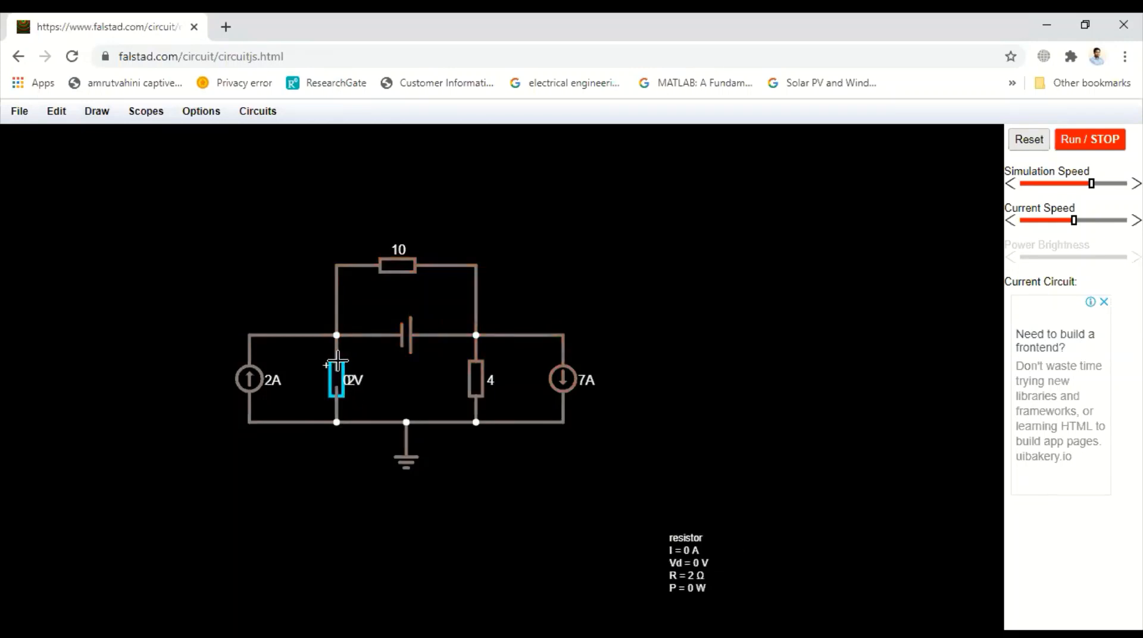
{"action": "left_click_drag", "start_coordinate": [336, 364], "coordinate": [371, 369]}
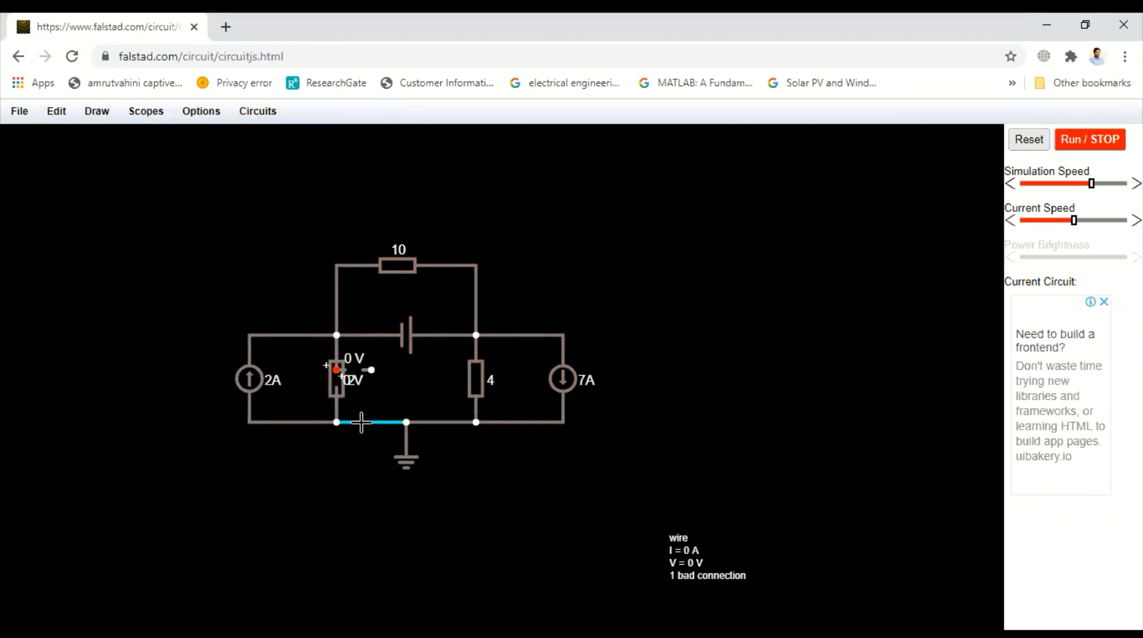
Step: Undo the voltmeters placed over the 2-ohm resistor
{"action": "key", "text": "Delete"}
{"action": "key", "text": "ctrl+z"}
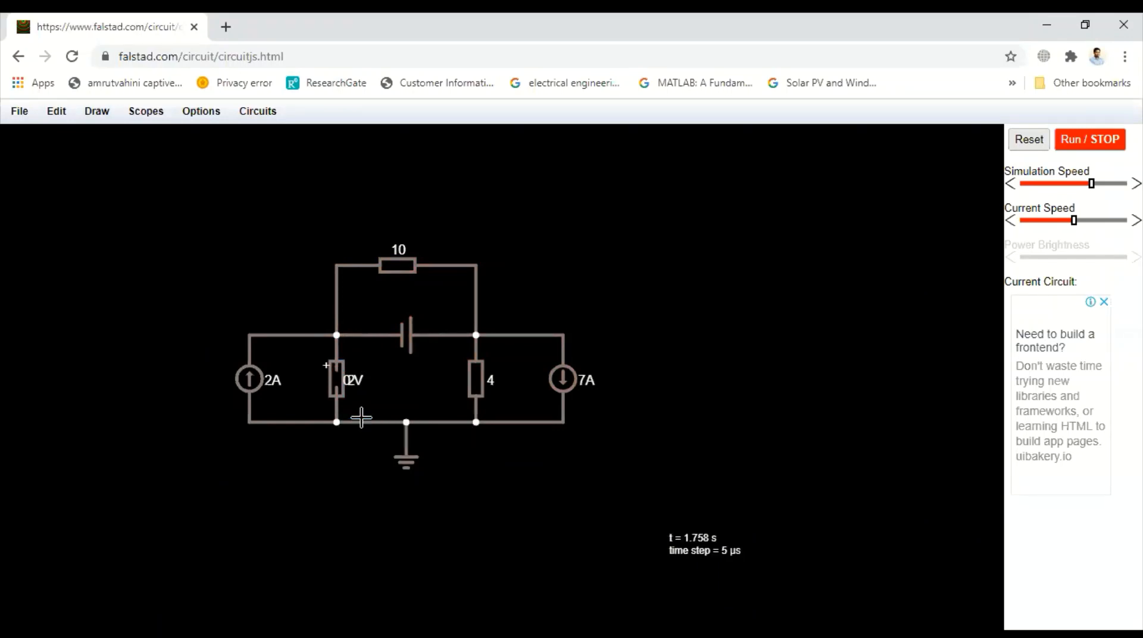
{"action": "key", "text": "ctrl+z"}
Step: Draw short slanted wire stubs inward from the upper and lower nodes of the 2-ohm and 4-ohm resistors
{"action": "left_click", "coordinate": [104, 114]}
{"action": "left_click", "coordinate": [111, 137]}
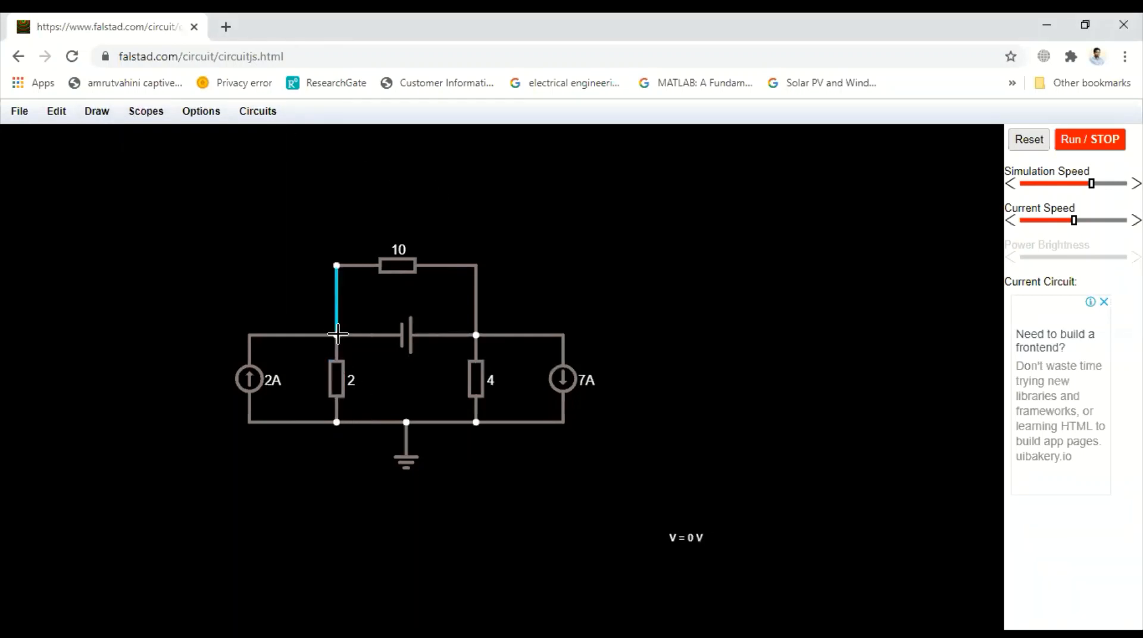
{"action": "mouse_move", "coordinate": [337, 334]}
{"action": "left_mouse_down"}
{"action": "mouse_move", "coordinate": [369, 366]}
{"action": "mouse_move", "coordinate": [370, 354]}
{"action": "left_mouse_up"}
{"action": "left_click_drag", "start_coordinate": [337, 422], "coordinate": [371, 404]}
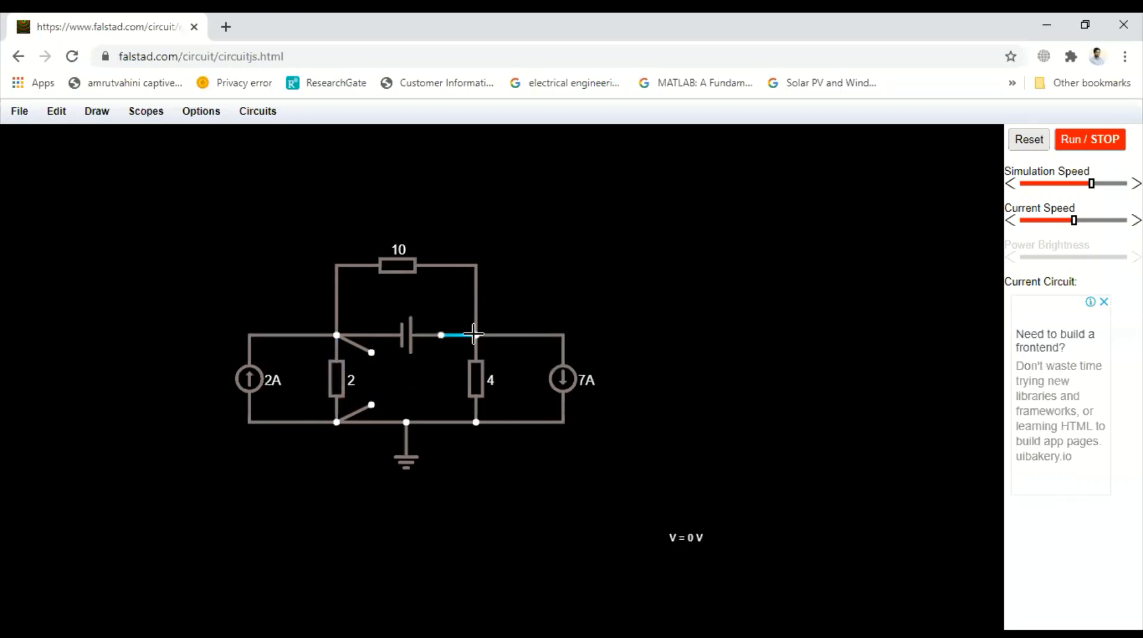
{"action": "left_click_drag", "start_coordinate": [476, 336], "coordinate": [444, 352]}
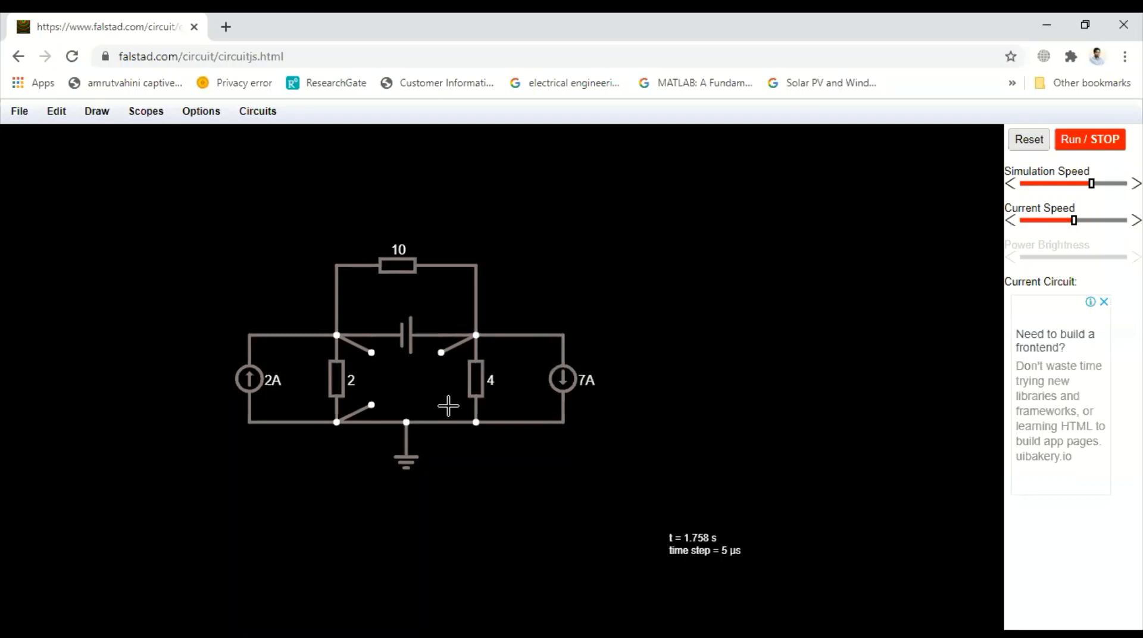
{"action": "mouse_move", "coordinate": [441, 404]}
{"action": "left_mouse_down"}
{"action": "mouse_move", "coordinate": [467, 413]}
{"action": "mouse_move", "coordinate": [475, 439]}
{"action": "mouse_move", "coordinate": [476, 422]}
{"action": "left_mouse_up"}
Step: Add two vertical voltmeters, one between the stubs of the 2-ohm resistor and one between those of the 4-ohm resistor
{"action": "left_click", "coordinate": [100, 115]}
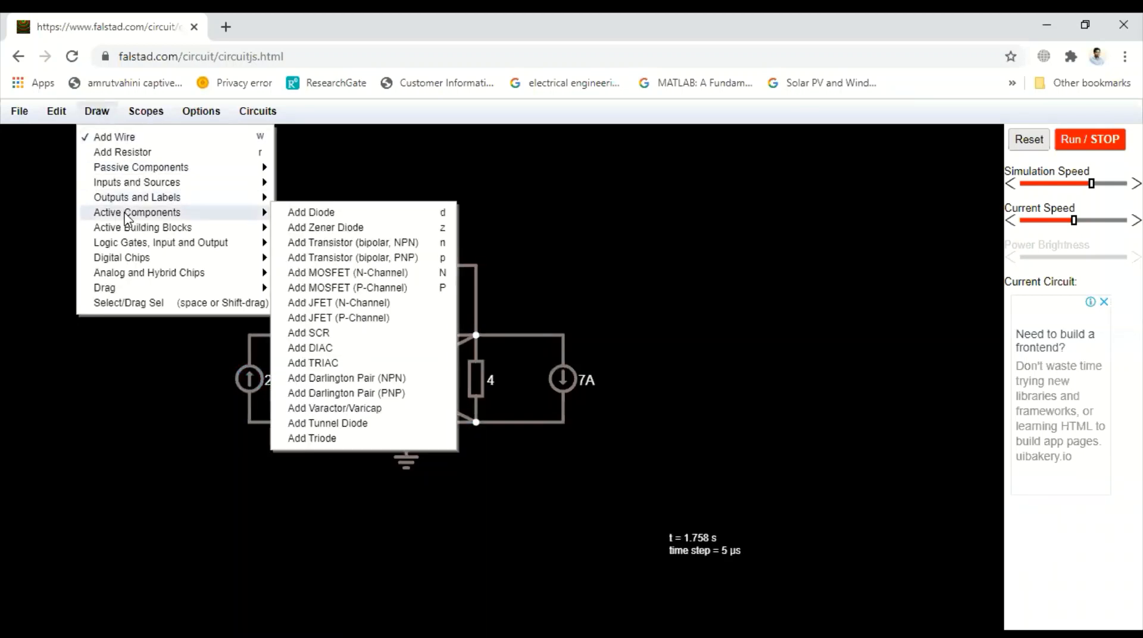
{"action": "left_click", "coordinate": [327, 273]}
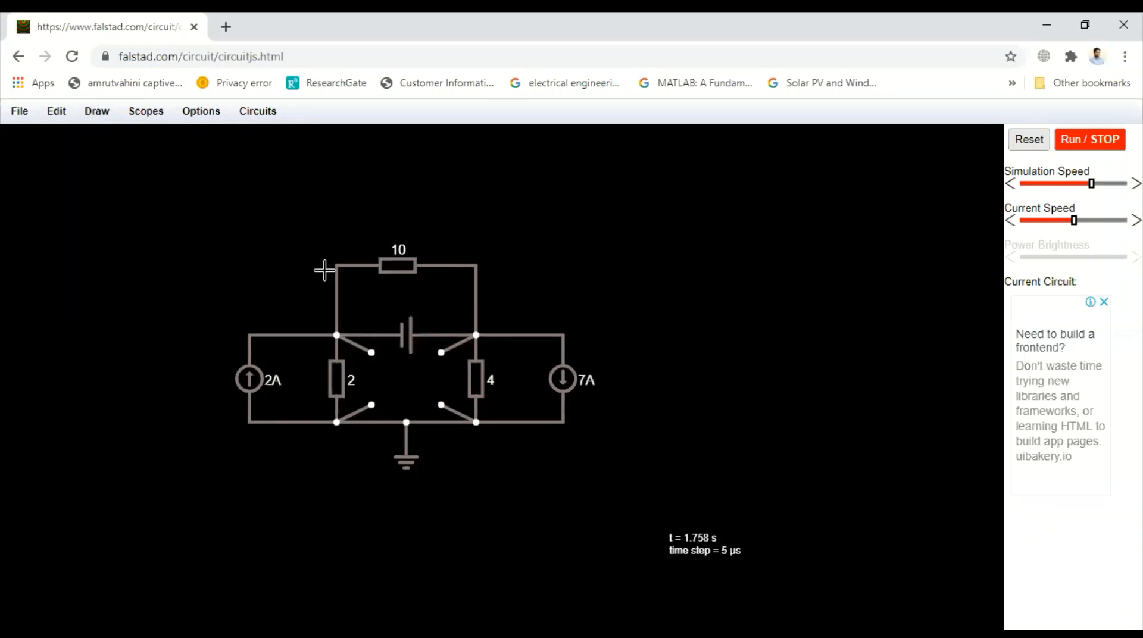
{"action": "mouse_move", "coordinate": [337, 336]}
{"action": "left_mouse_down"}
{"action": "mouse_move", "coordinate": [372, 353]}
{"action": "mouse_move", "coordinate": [371, 404]}
{"action": "left_mouse_up"}
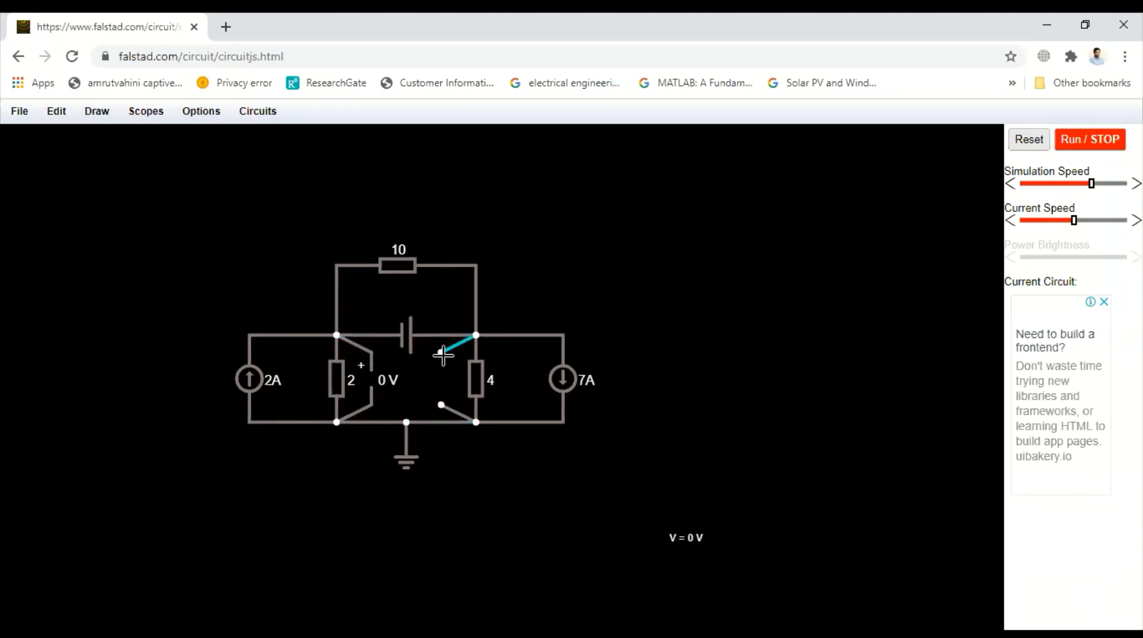
{"action": "left_click_drag", "start_coordinate": [441, 353], "coordinate": [439, 404]}
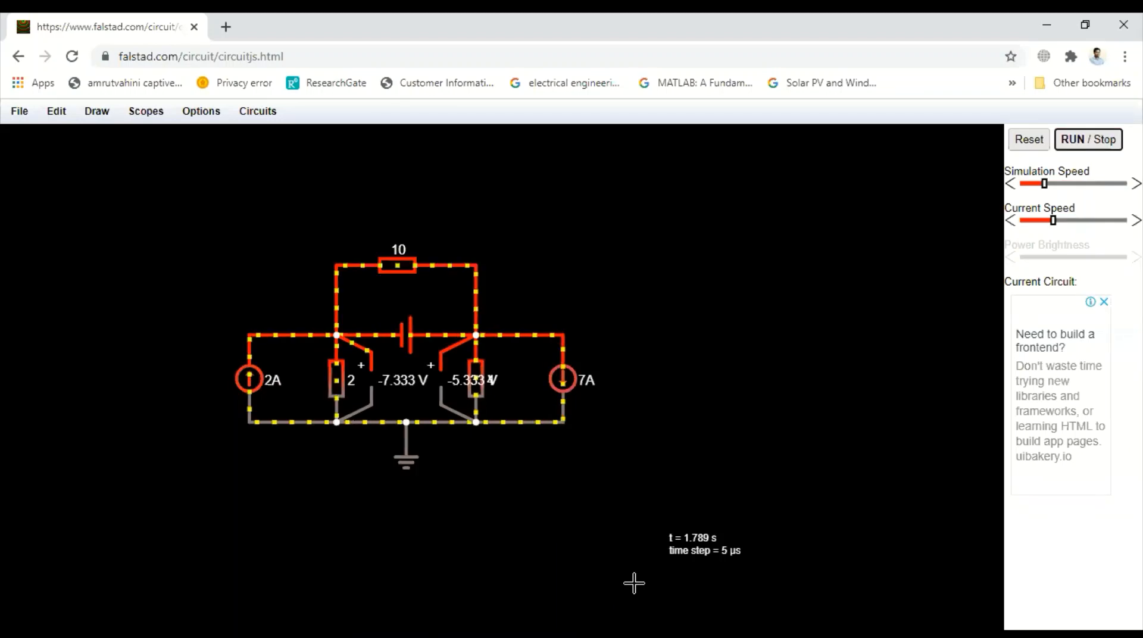
Step: Stop and rerun the simulation to check the current flow and the two voltmeter readings
{"action": "left_click", "coordinate": [1098, 141]}
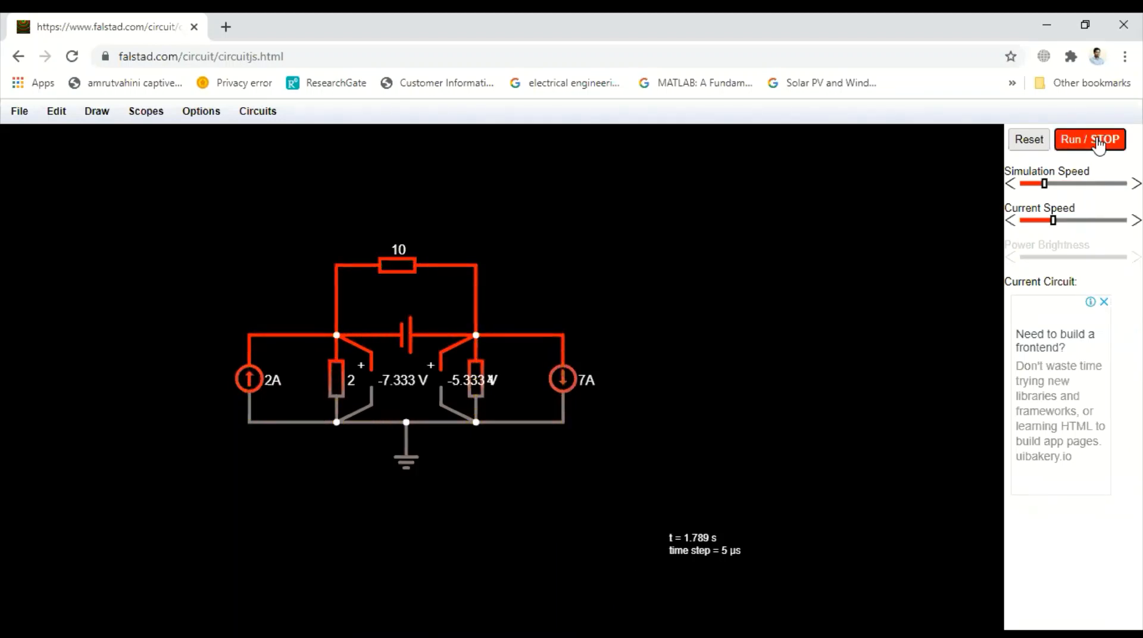
{"action": "left_click", "coordinate": [1098, 142]}
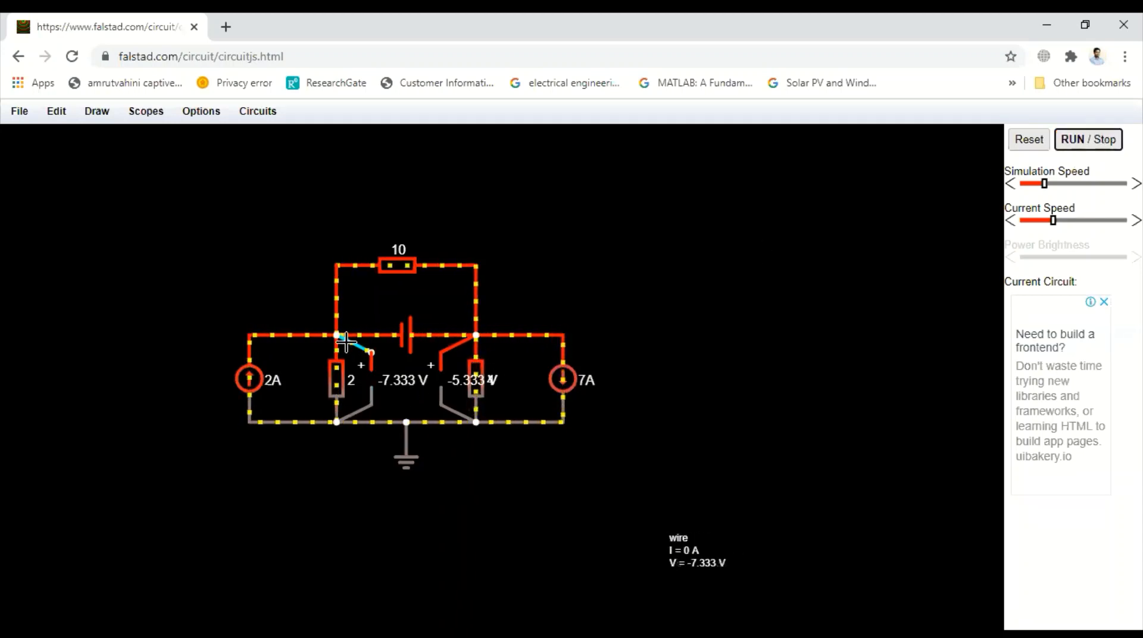
{"action": "left_click", "coordinate": [363, 357]}
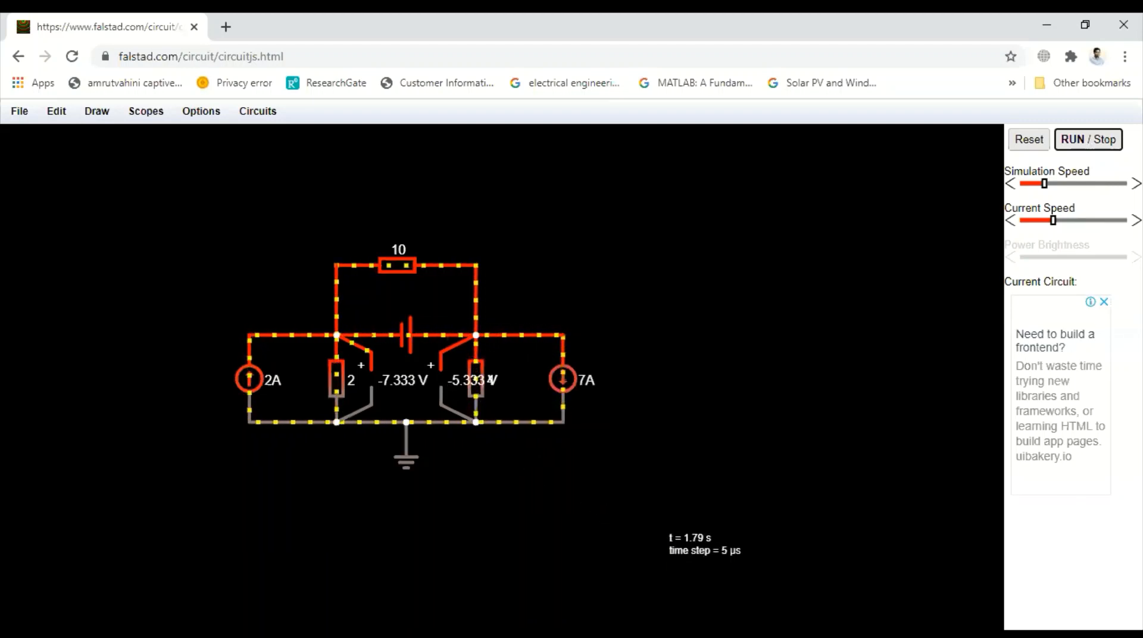
Step: Inspect the readings of the 4-ohm and 2-ohm resistors and compare with the Supernode Analysis Example slide in Adobe Acrobat Reader
{"action": "mouse_move", "coordinate": [480, 392]}
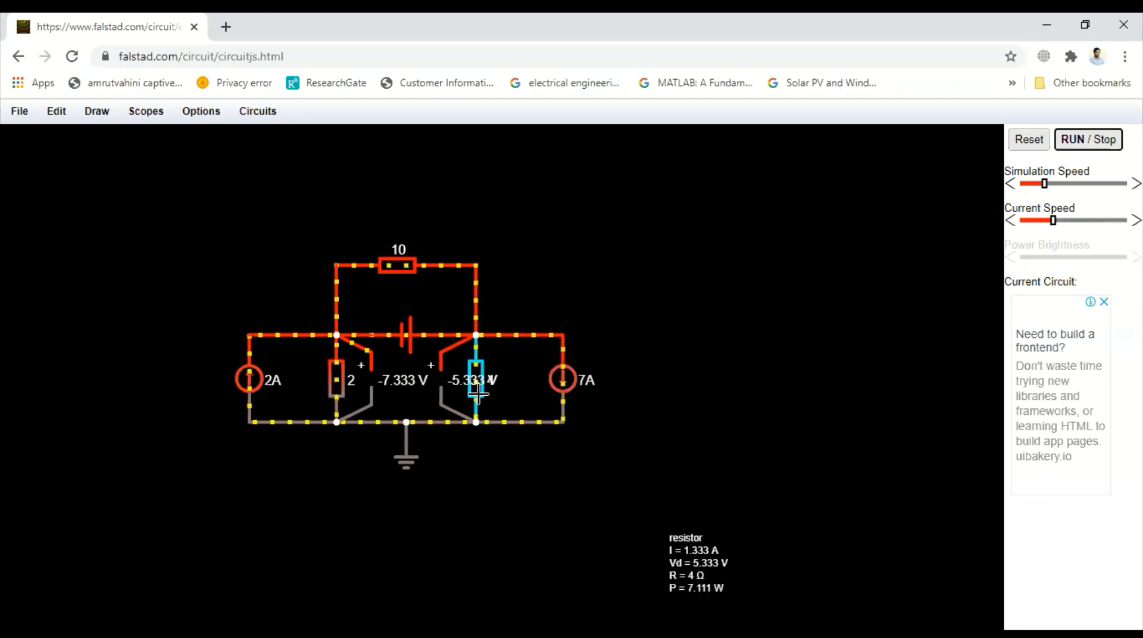
{"action": "mouse_move", "coordinate": [331, 378]}
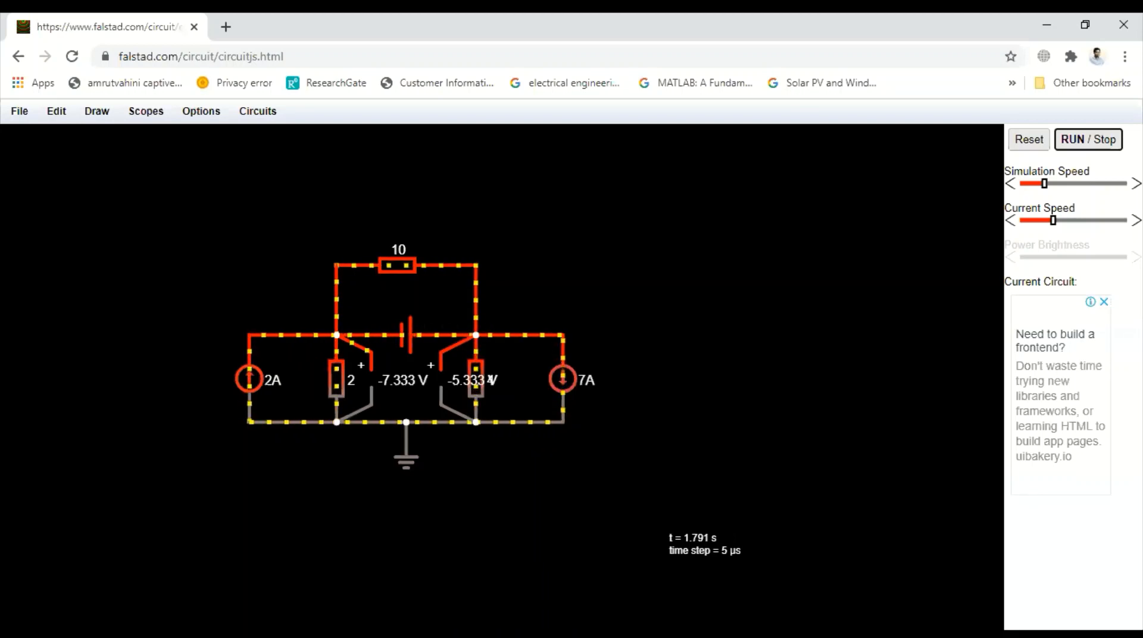
{"action": "key", "text": "alt+Tab"}
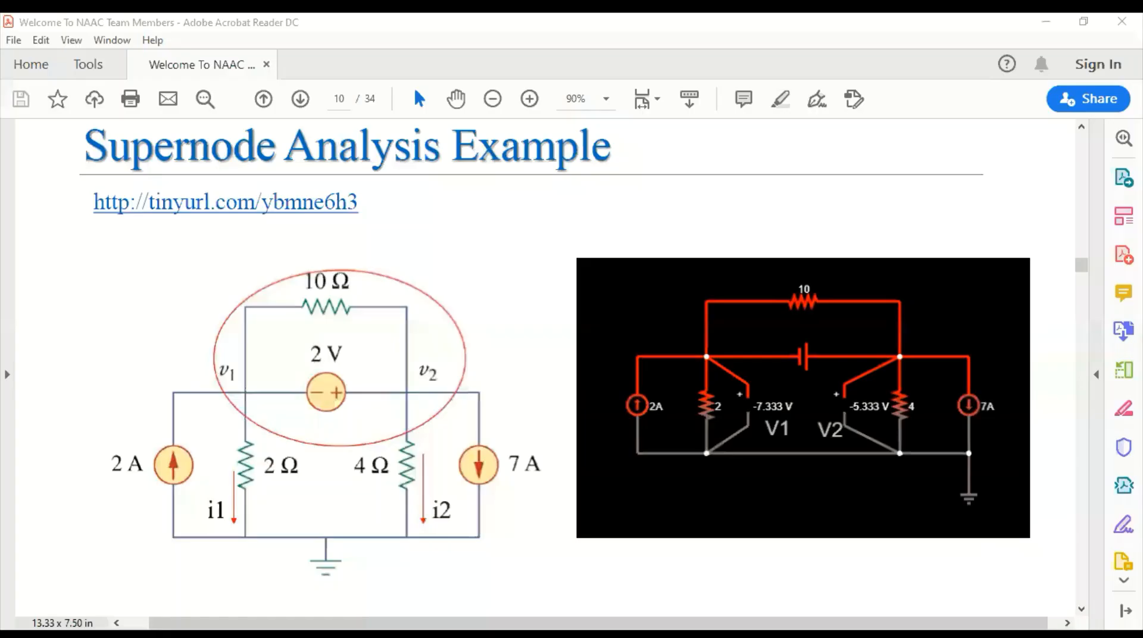